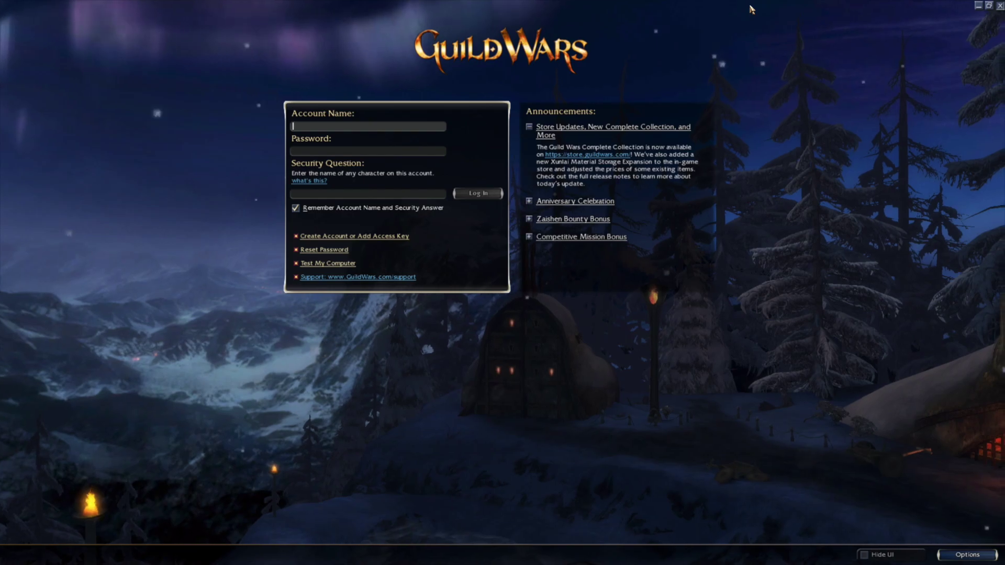
Step: Take Guild Wars out of fullscreen and quit the game
key("alt+Return")
left_click(749, 3)
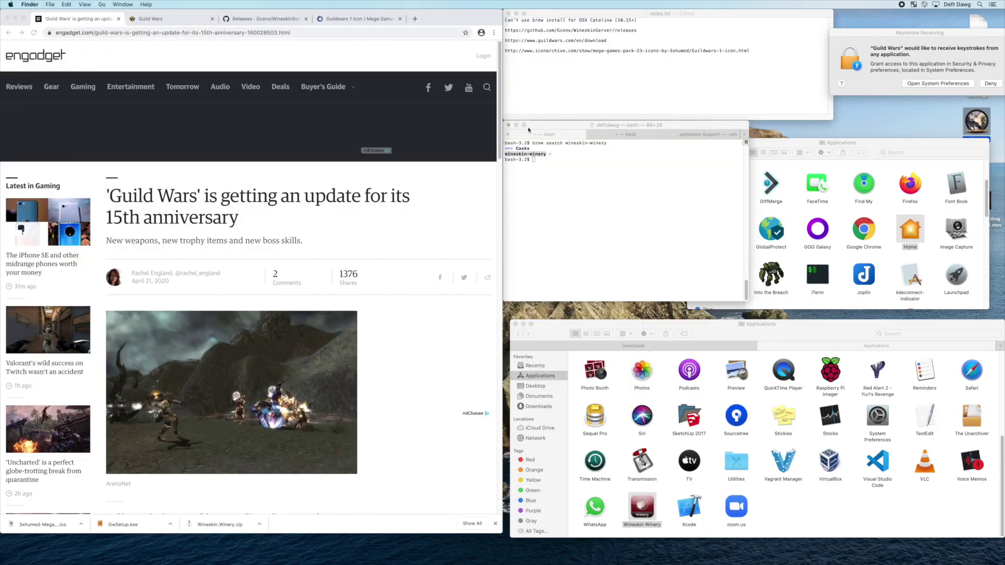
Step: Move from the Guild Wars tab to the WineskinServer releases page, then focus the brew-search terminal
left_click(188, 19)
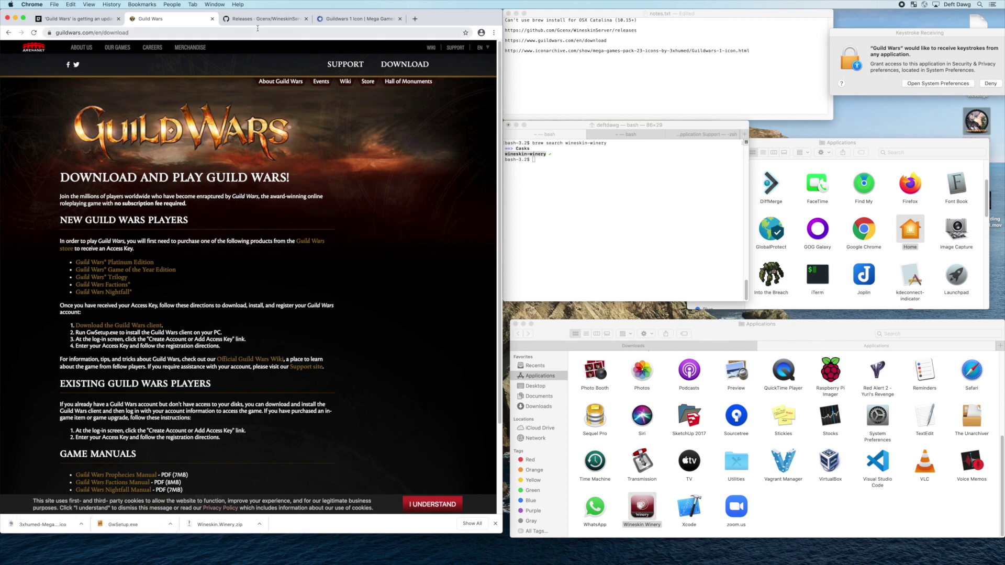
left_click(272, 21)
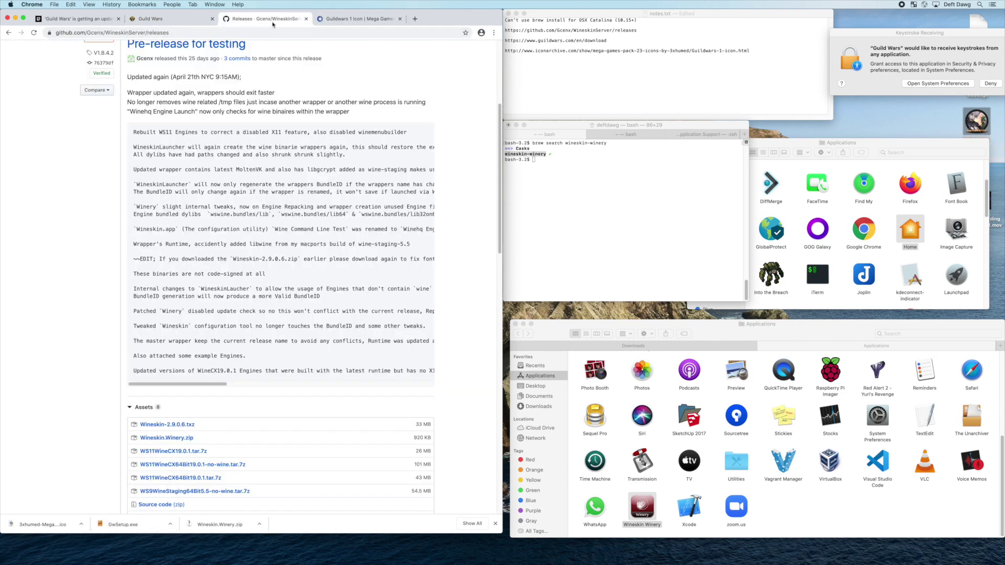
scroll(249, 113, "up", 5)
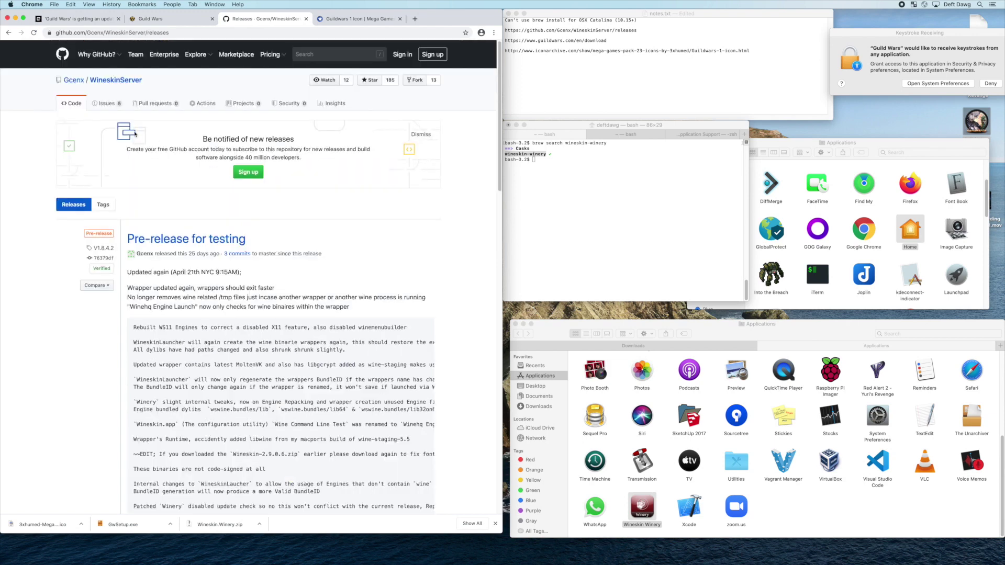
scroll(149, 283, "down", 5)
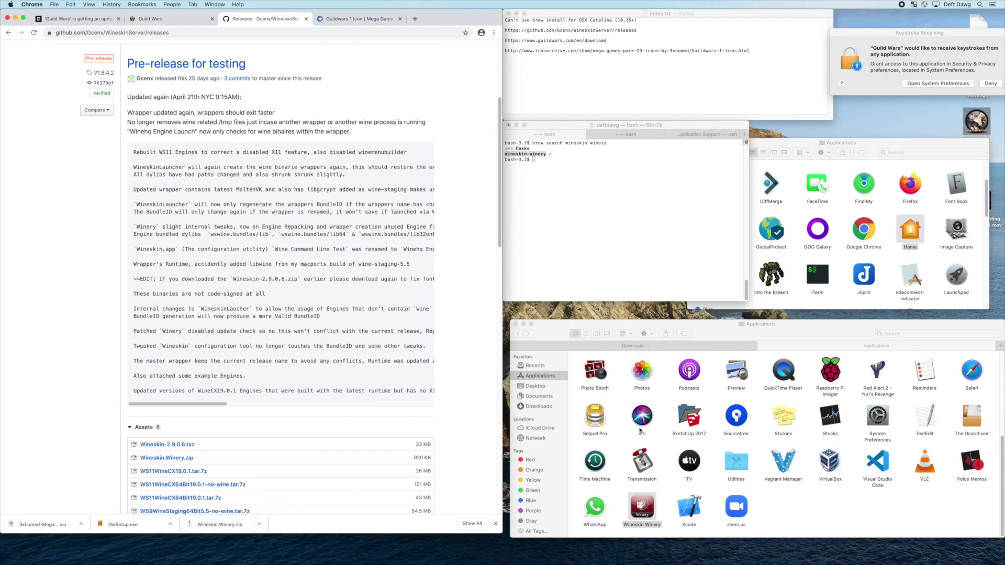
left_click(516, 158)
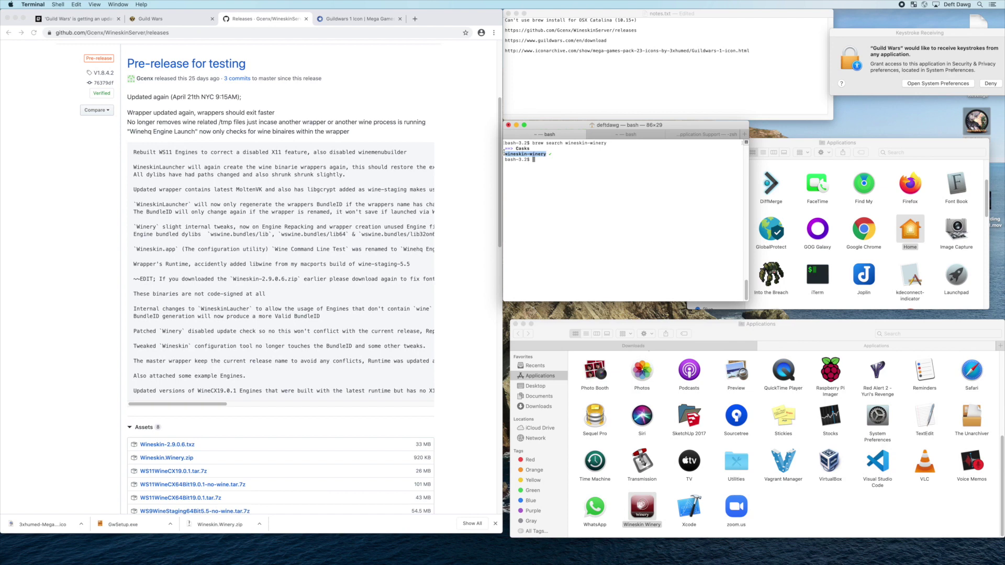
left_click(595, 213)
Step: Launch Wineskin Winery, browse the engine versions without installing, then cancel and close it
double_click(652, 516)
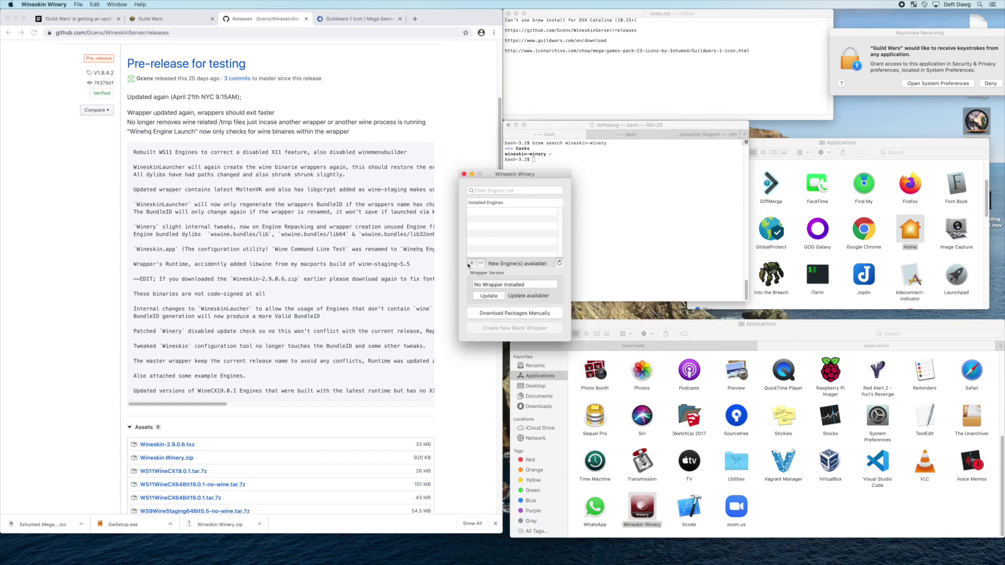
left_click(470, 265)
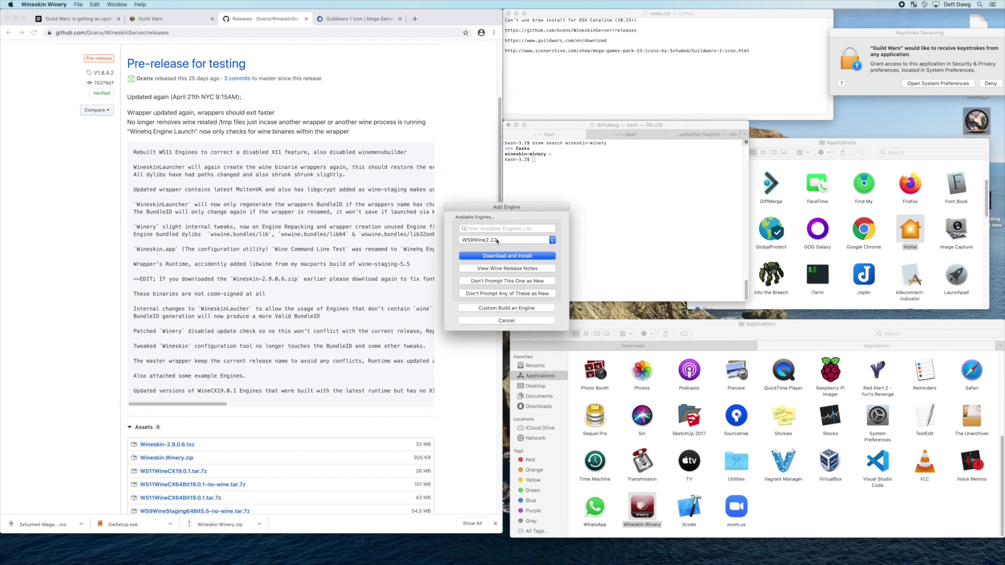
left_click(496, 240)
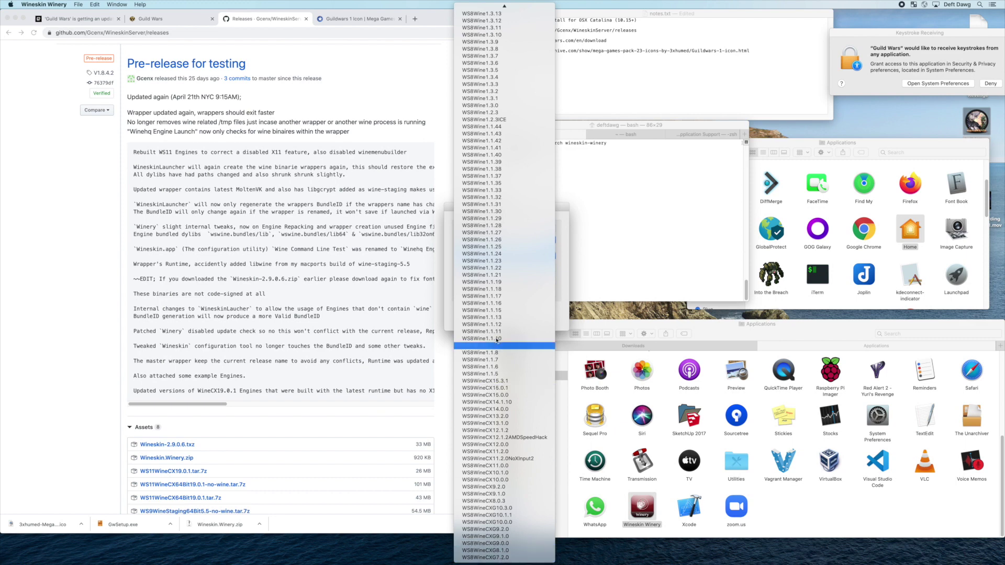
scroll(507, 169, "up", 5)
scroll(512, 167, "up", 5)
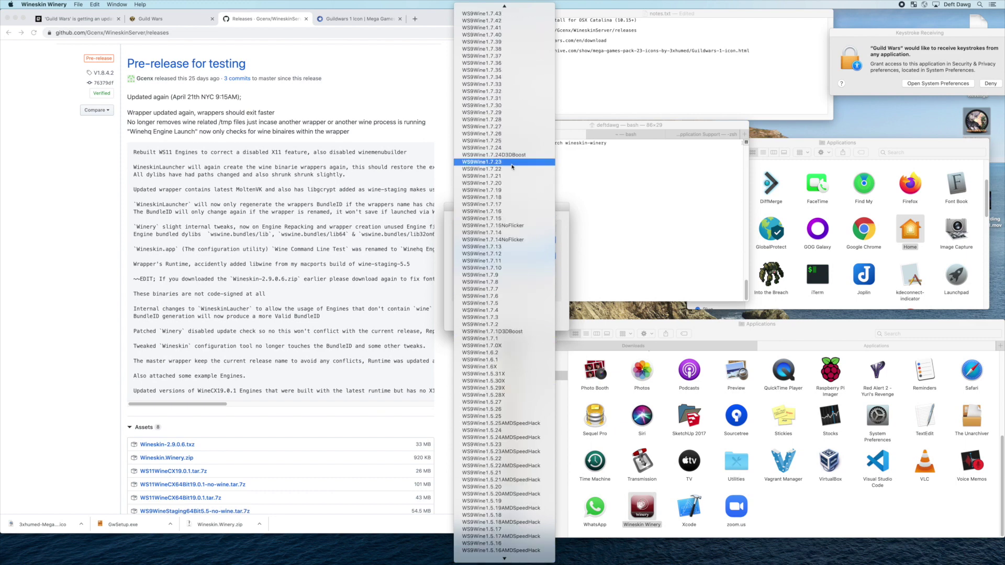
scroll(512, 166, "up", 10)
scroll(512, 165, "up", 10)
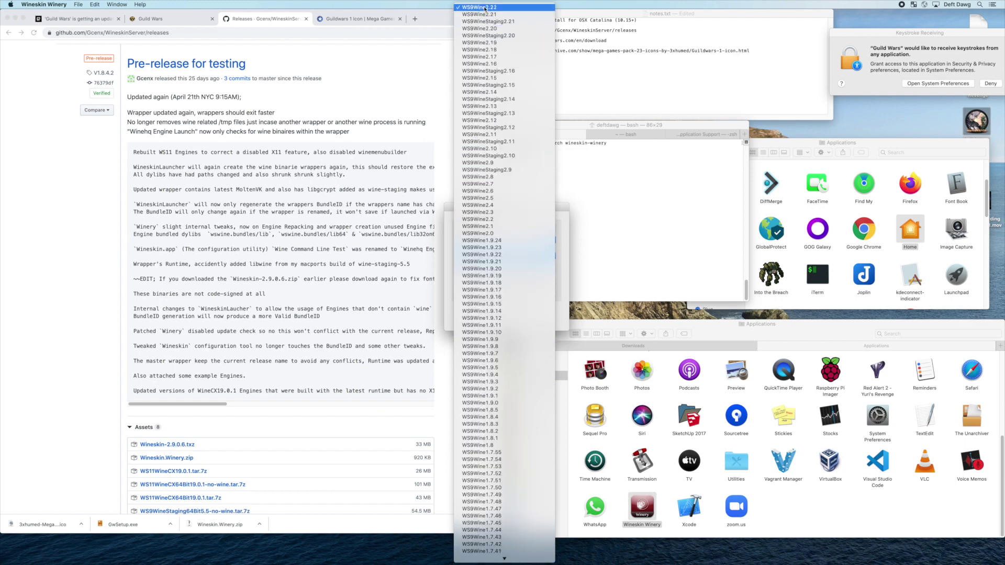
left_click(506, 8)
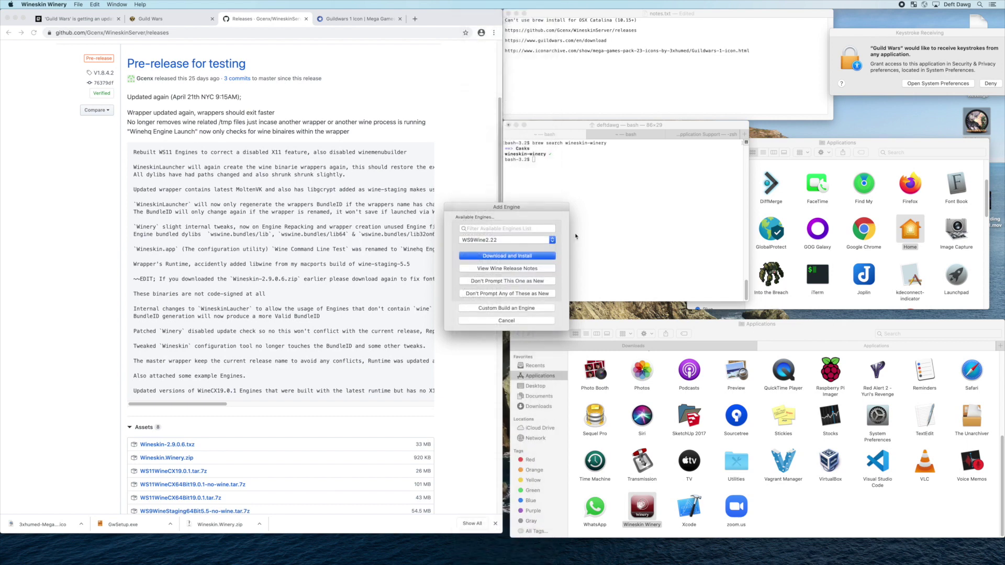
left_click(499, 322)
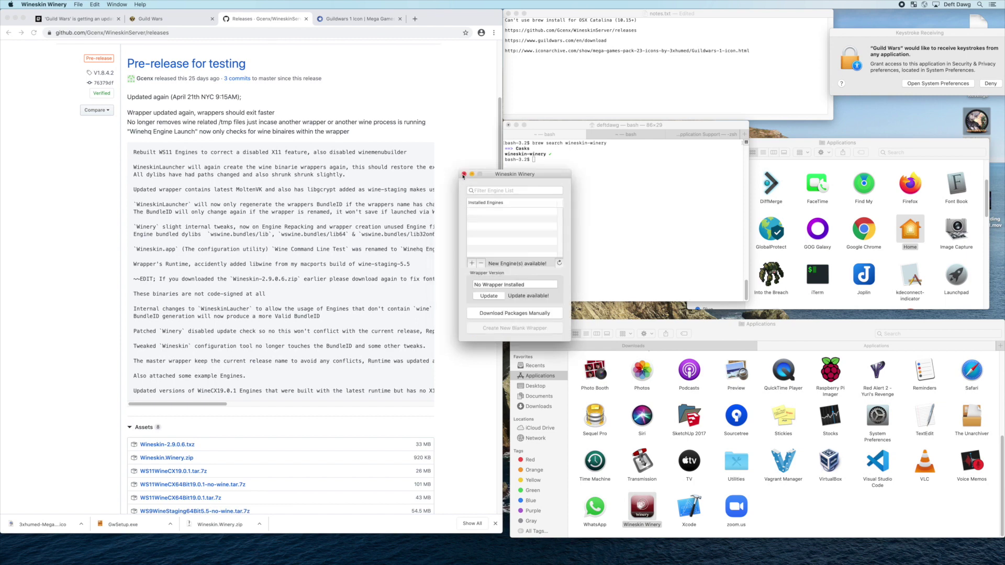
left_click(463, 174)
Step: Find Wineskin.Winery.zip in Downloads and relaunch Wineskin Winery
left_click(629, 348)
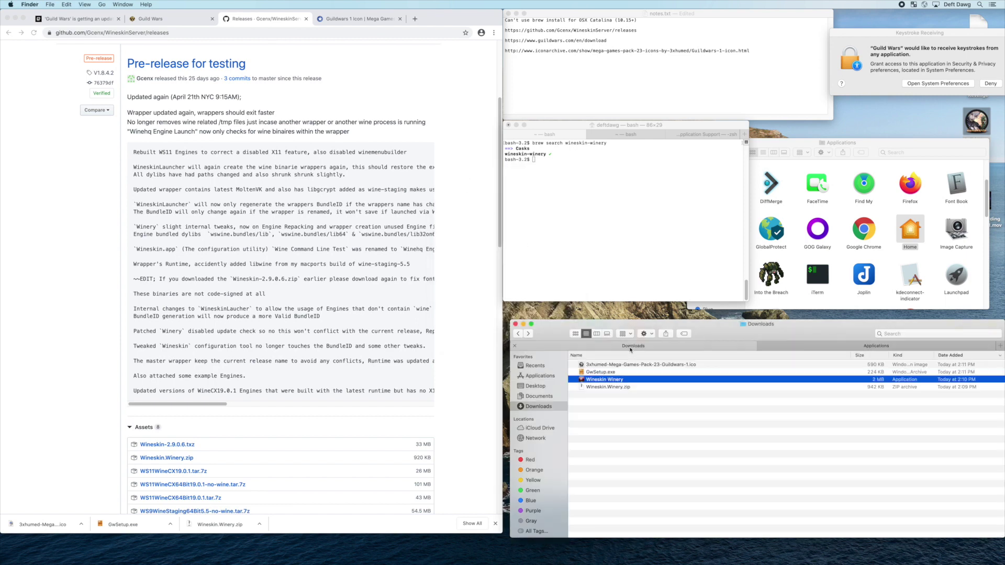
left_click(600, 387)
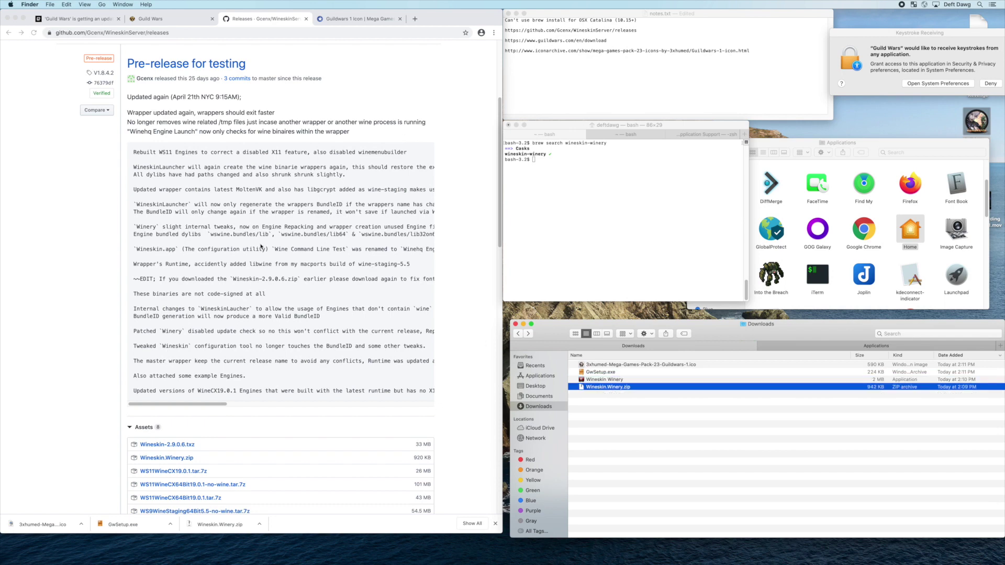
scroll(219, 213, "up", 5)
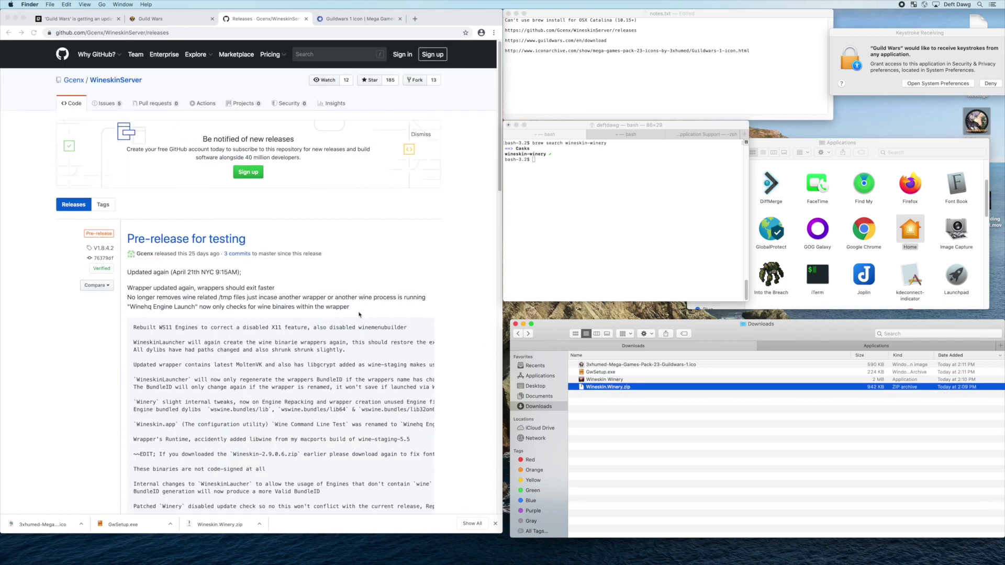
double_click(618, 379)
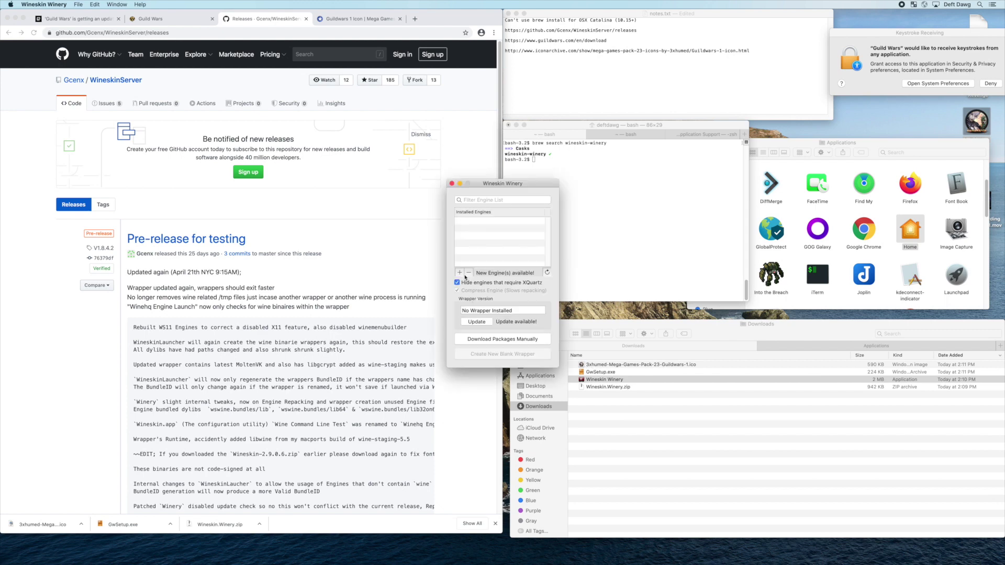
Step: Choose the WS11WineCX64Bit19.0.1 engine and confirm its download and install
left_click(459, 273)
left_click(494, 250)
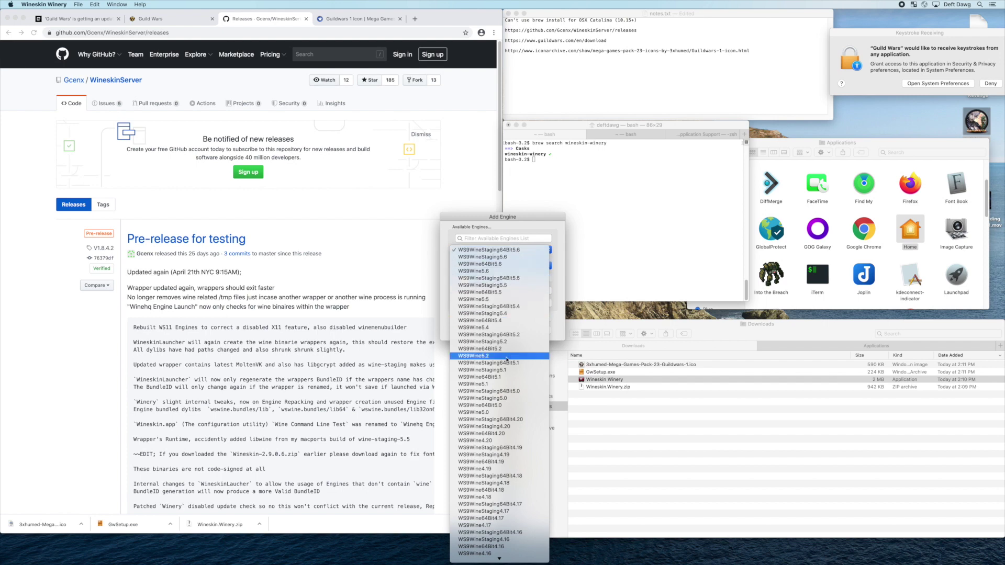
scroll(508, 377, "down", 5)
scroll(508, 377, "down", 5)
scroll(509, 377, "down", 5)
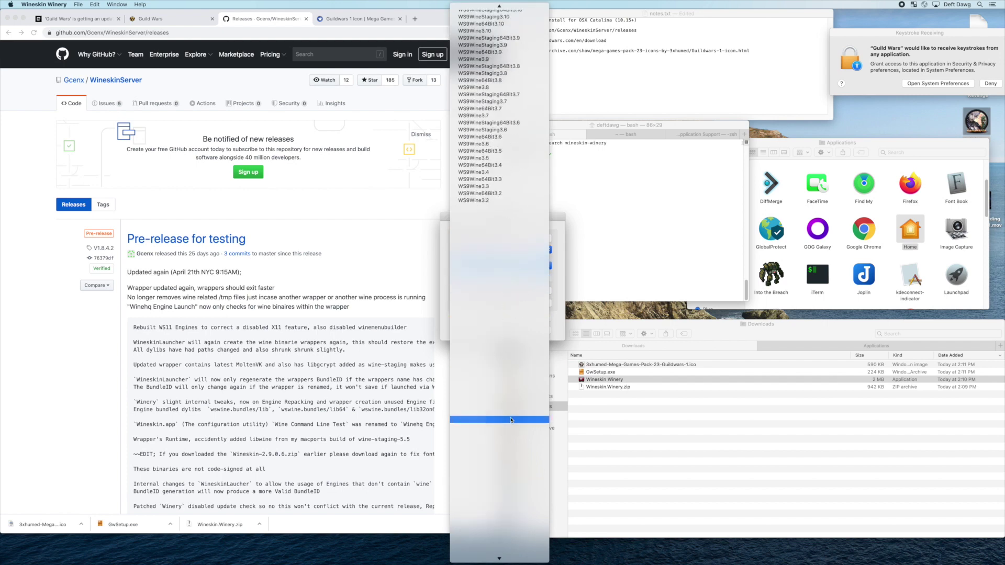
scroll(508, 392, "down", 5)
scroll(510, 417, "down", 5)
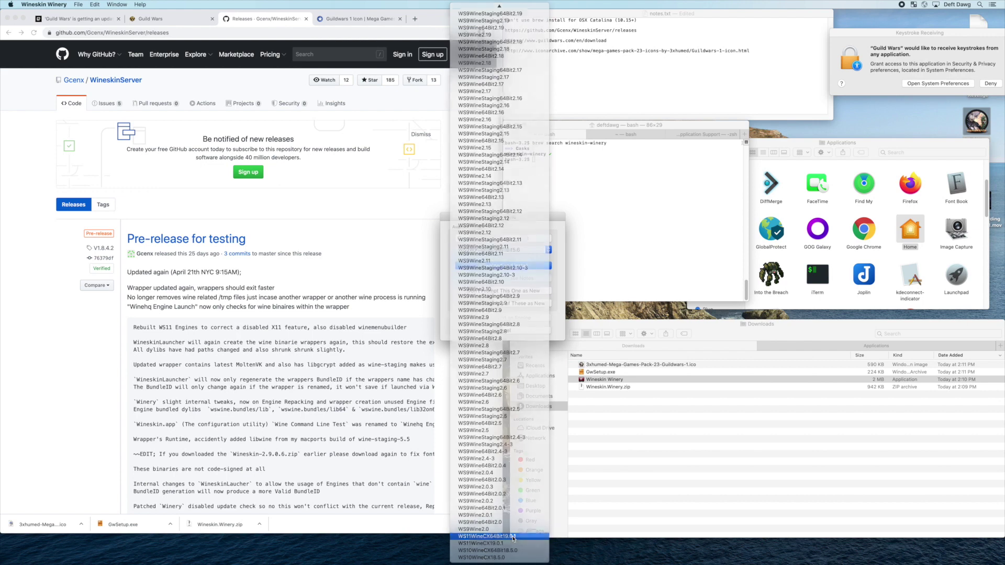
left_click(513, 537)
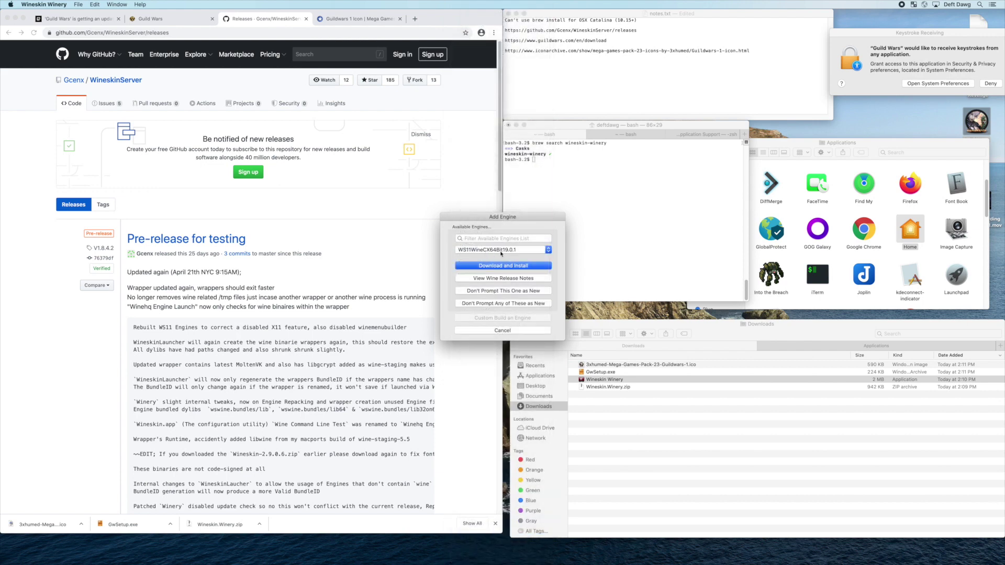
left_click(500, 252)
left_click(495, 252)
left_click(514, 265)
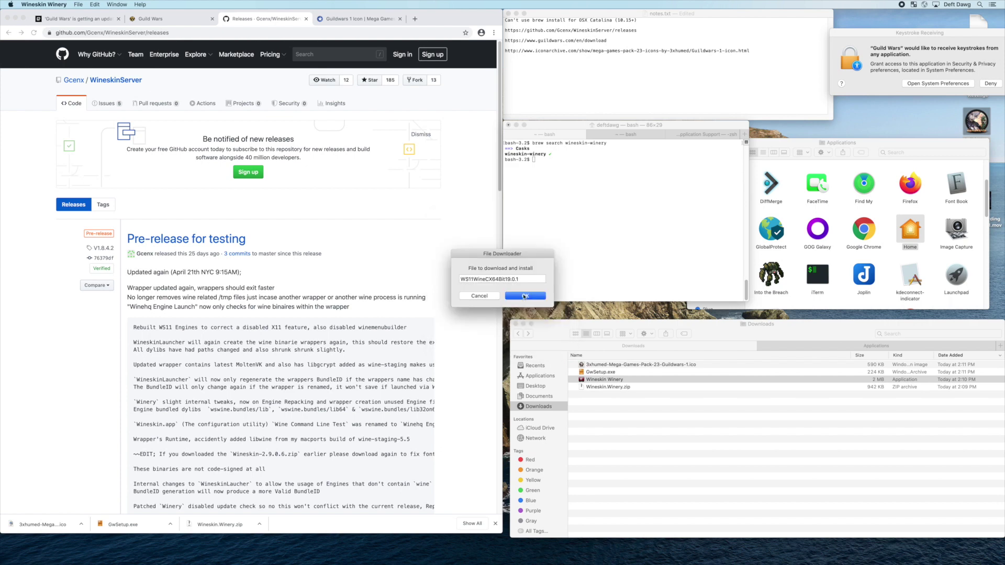
left_click(525, 296)
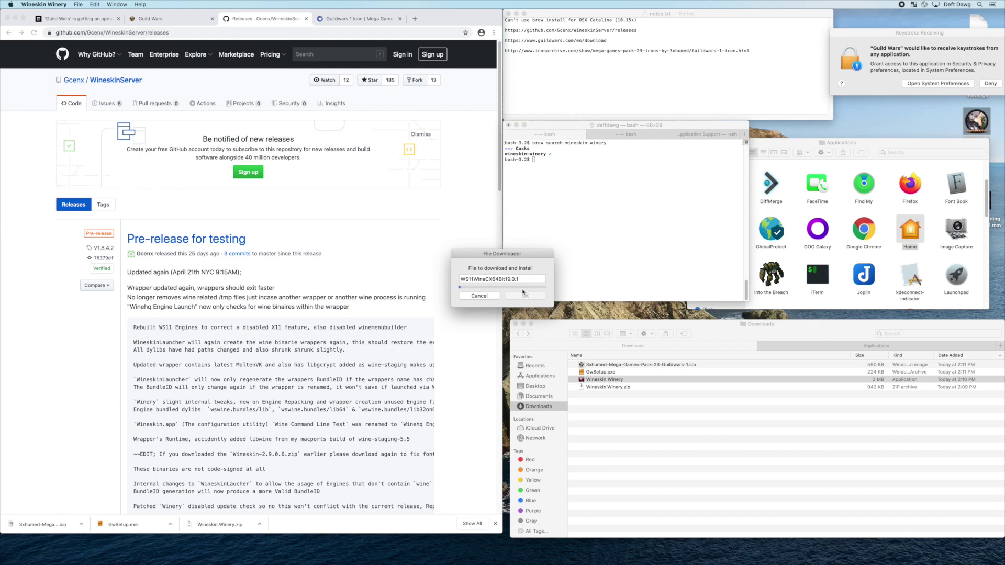
left_click_drag(519, 259, 579, 261)
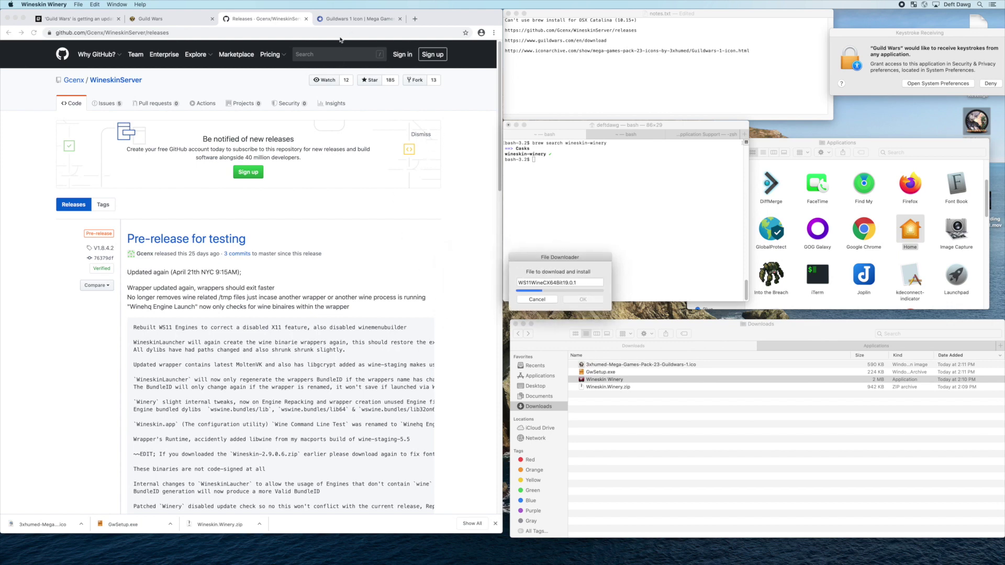
Step: View the Guildwars 1 Icon page and select its URL, then return to Wineskin Winery
left_click(335, 21)
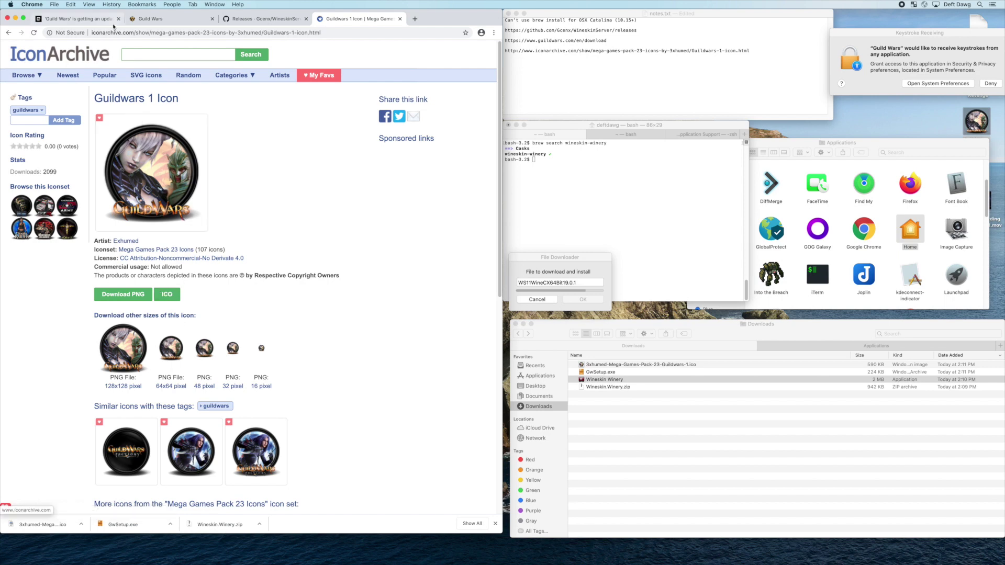
left_click(118, 32)
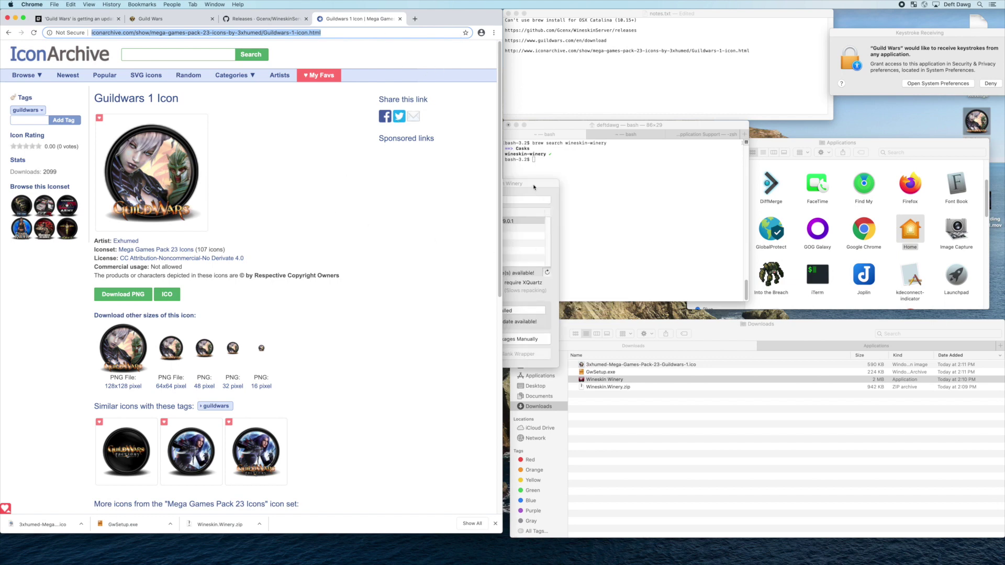
left_click(534, 187)
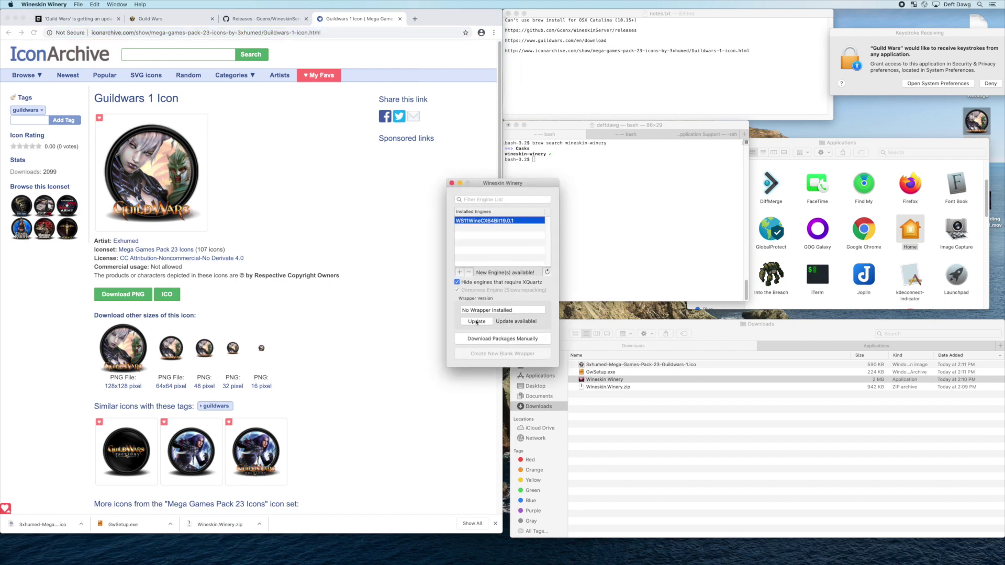
Step: With WS11WineCX64Bit19.0.1 selected, download and install the Wineskin-2.9.0.6 wrapper version
left_click(501, 310)
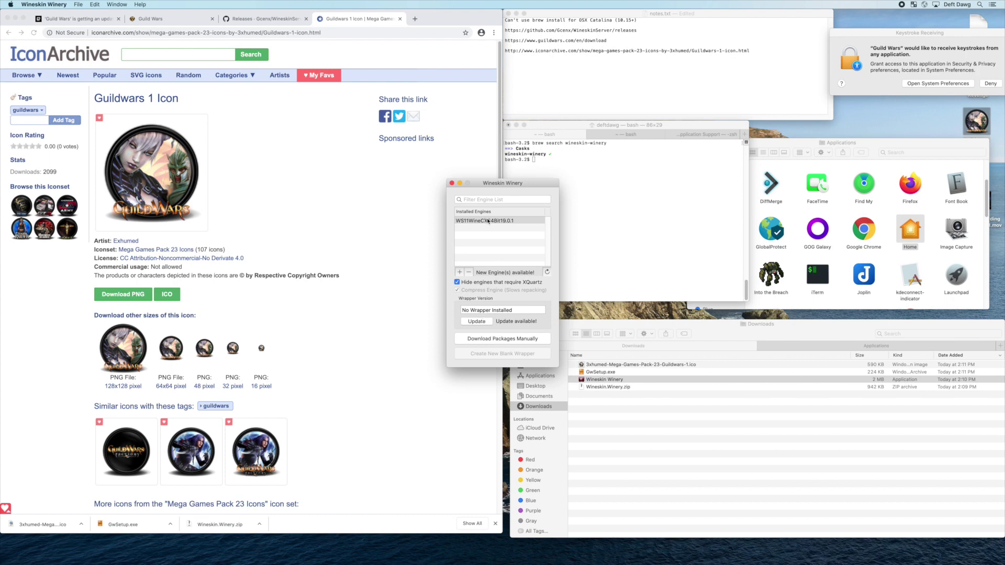
left_click(487, 222)
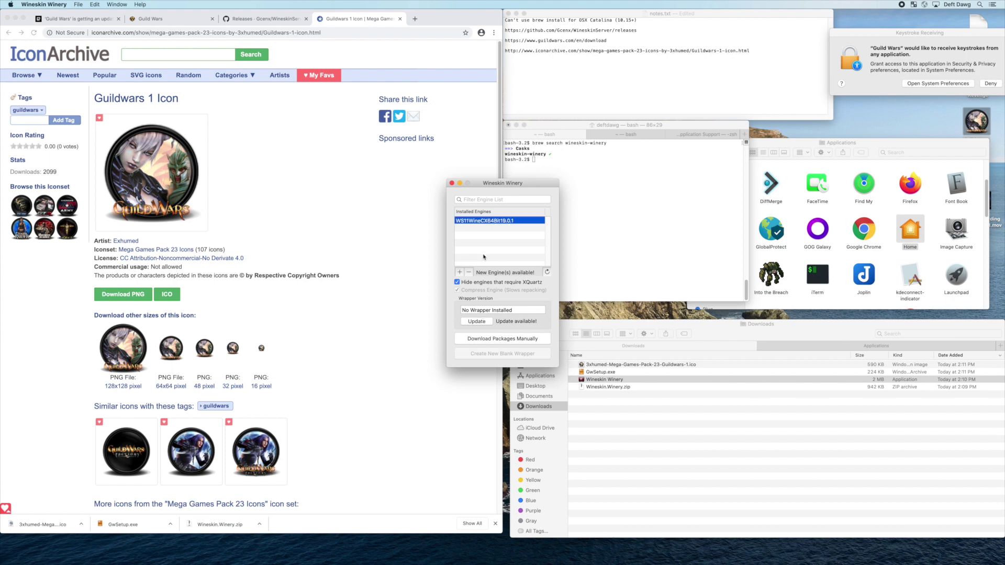
left_click(480, 323)
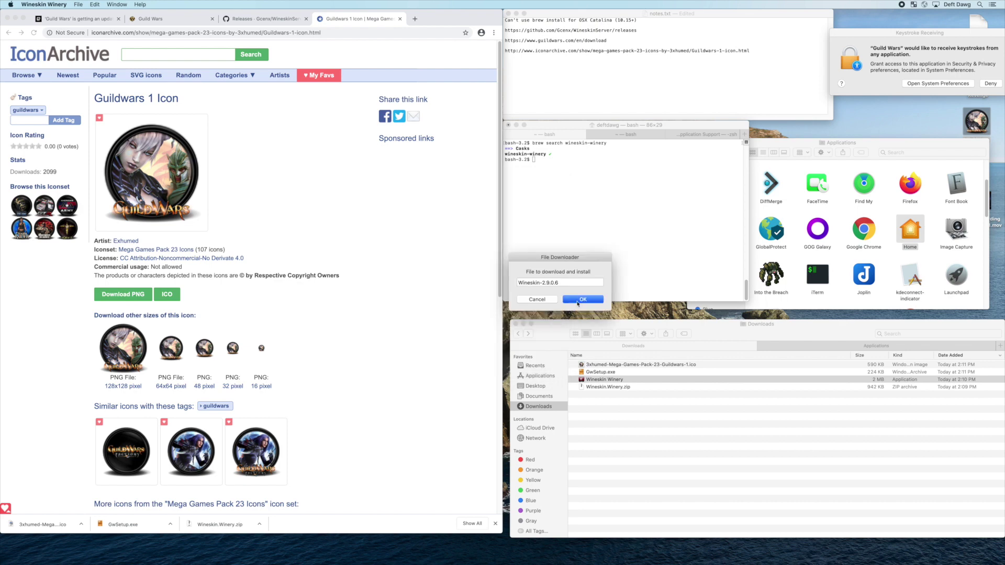
left_click(579, 301)
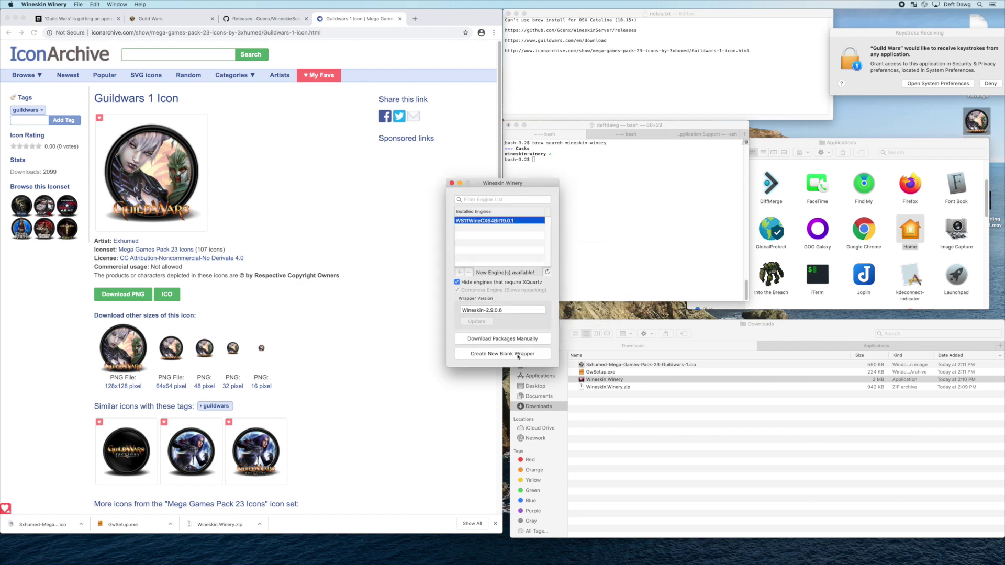
left_click(490, 357)
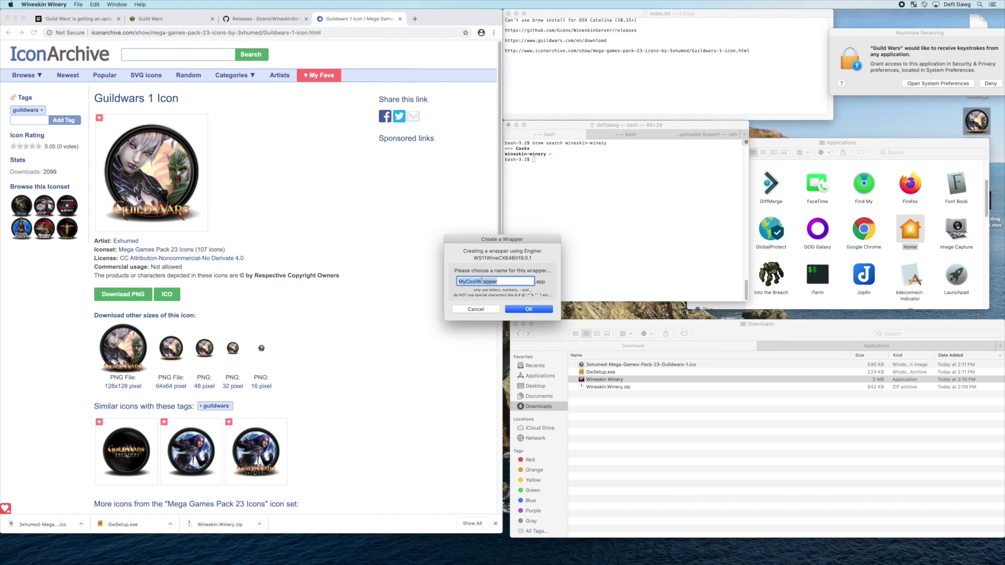
type("Guild")
type(" Wars")
Step: Name the blank wrapper 'Guild Wars', create it, and check its Wineskin save location
left_click(534, 311)
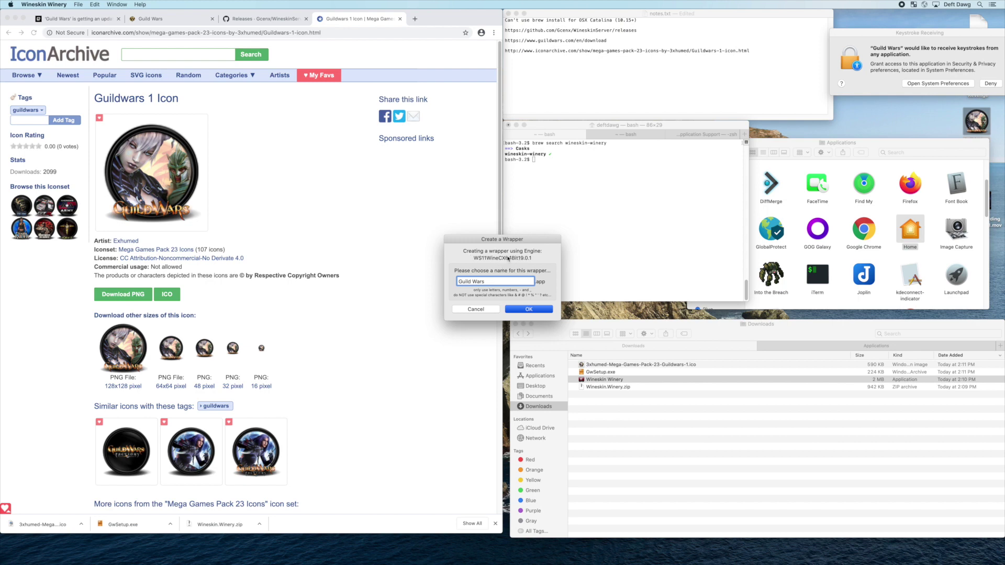
key("Return")
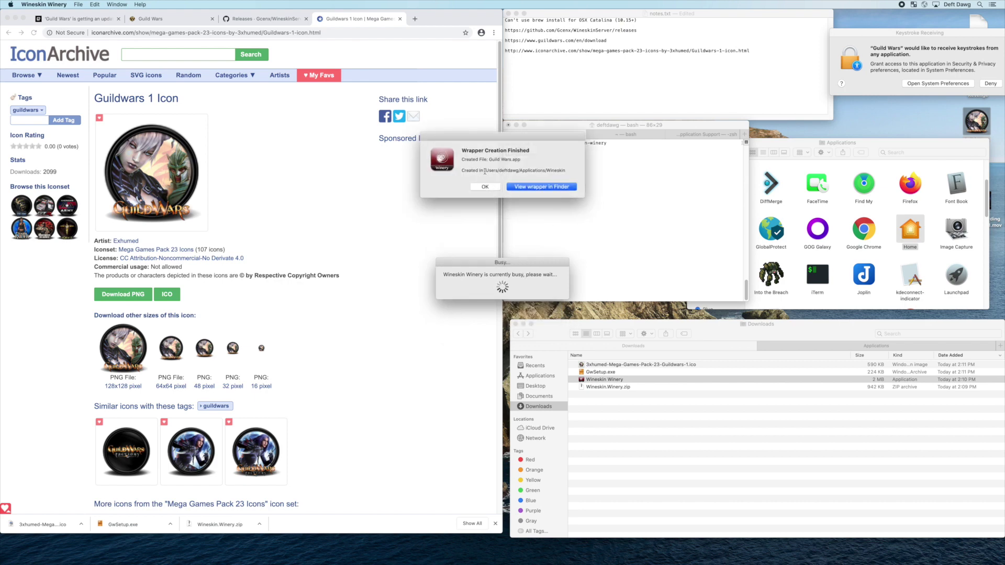
left_click_drag(483, 171, 546, 170)
double_click(549, 172)
Step: Reveal the new wrapper in Finder and launch Guild Wars.app from the Wineskin folder
left_click(544, 189)
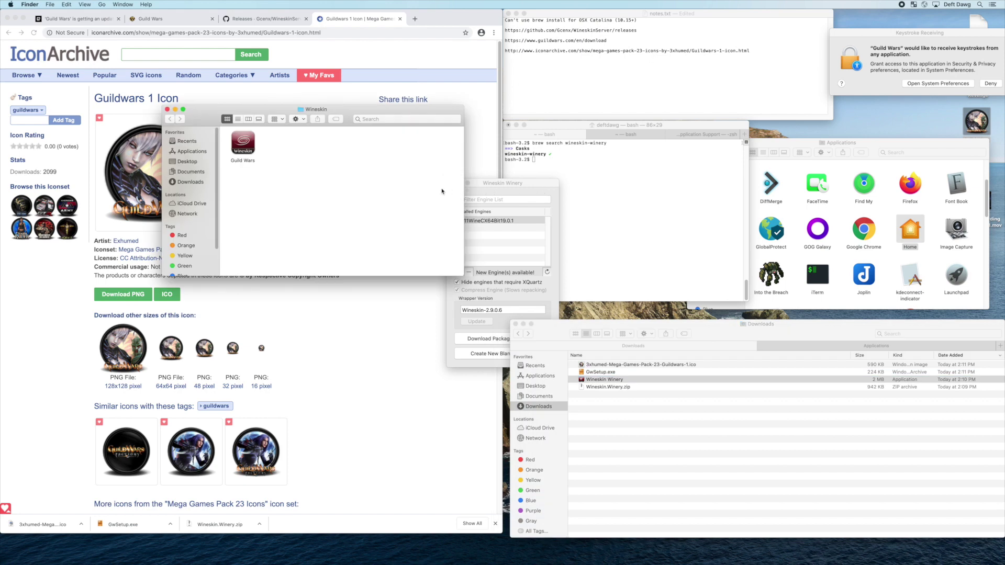
left_click(249, 147)
double_click(249, 148)
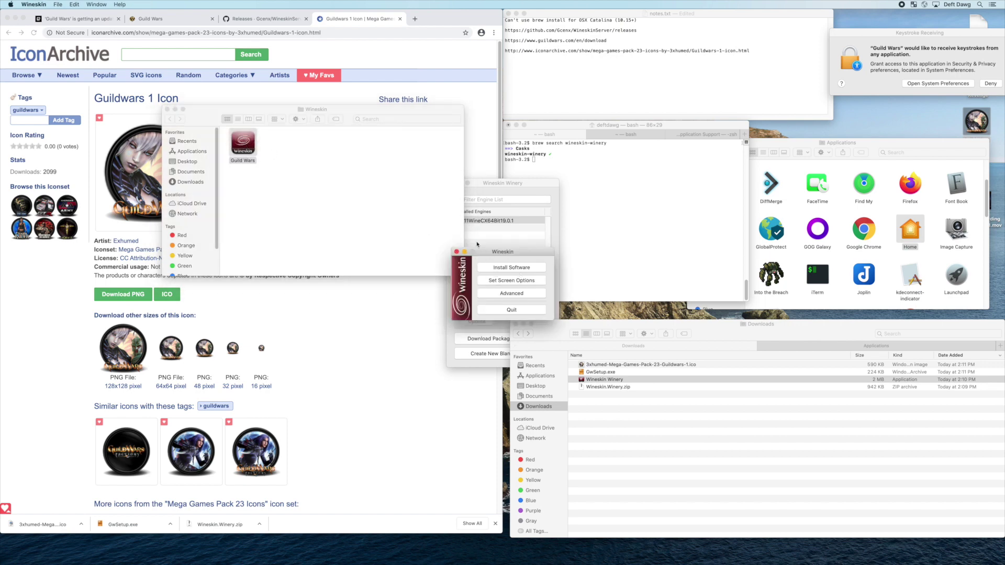
Step: Set the wrapper icon to the downloaded Guildwars .ico and its version to 'Guild Wars 1'
left_click(528, 296)
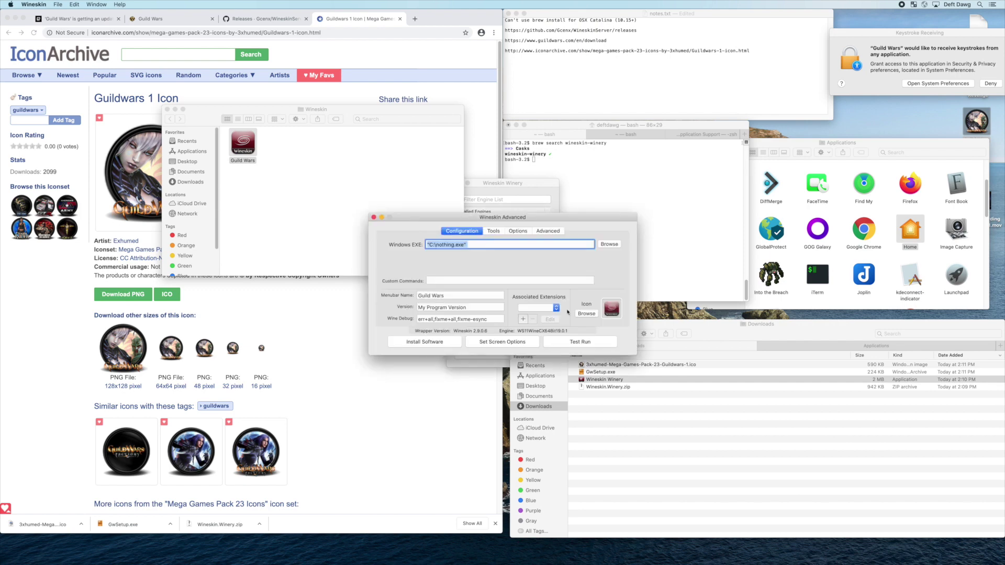
left_click(596, 315)
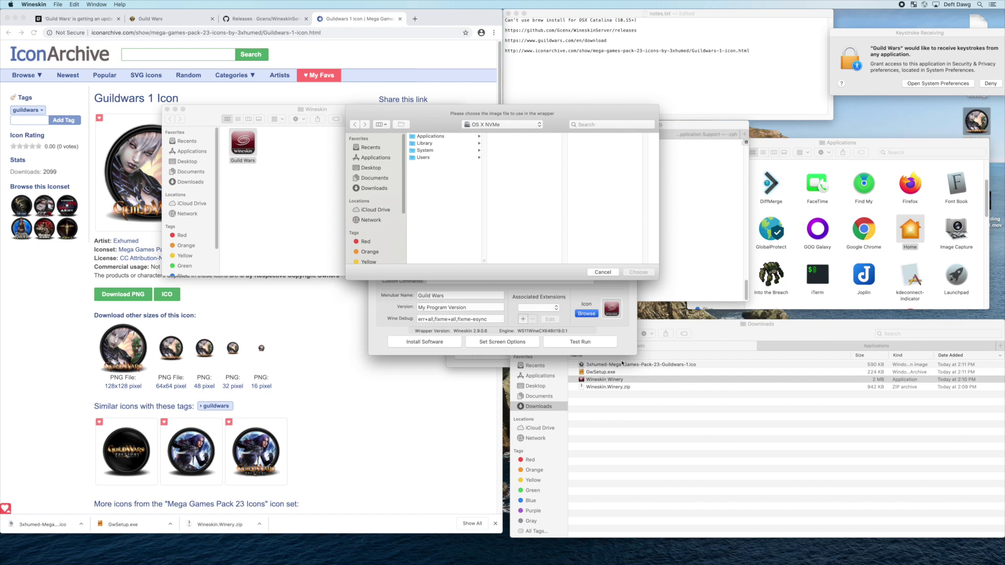
left_click_drag(621, 366, 603, 176)
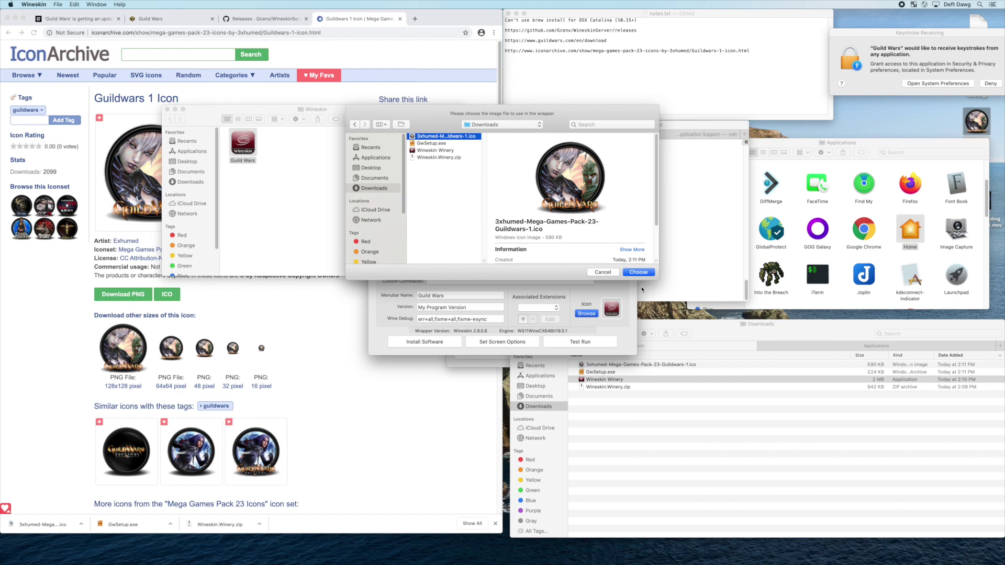
left_click(640, 273)
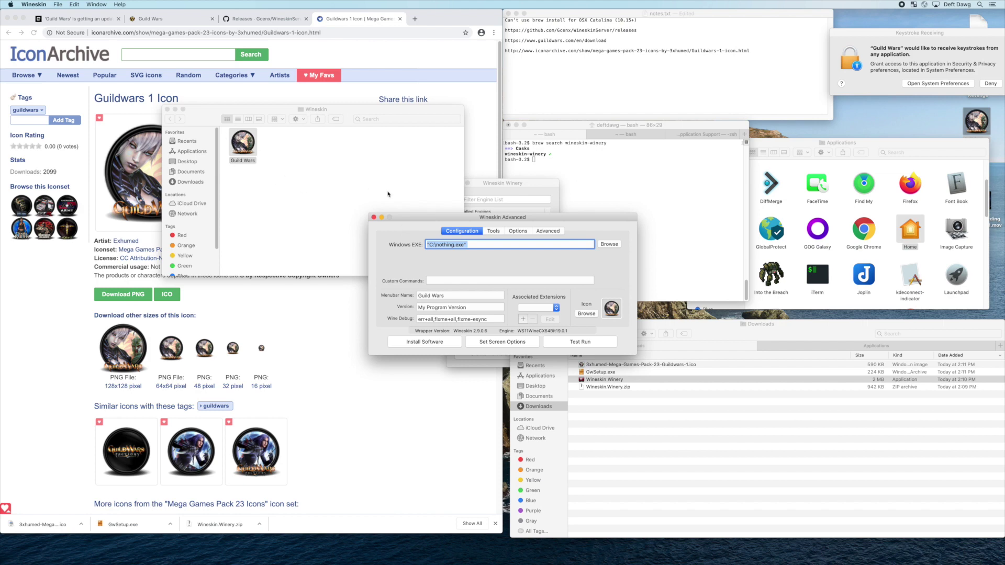
triple_click(453, 307)
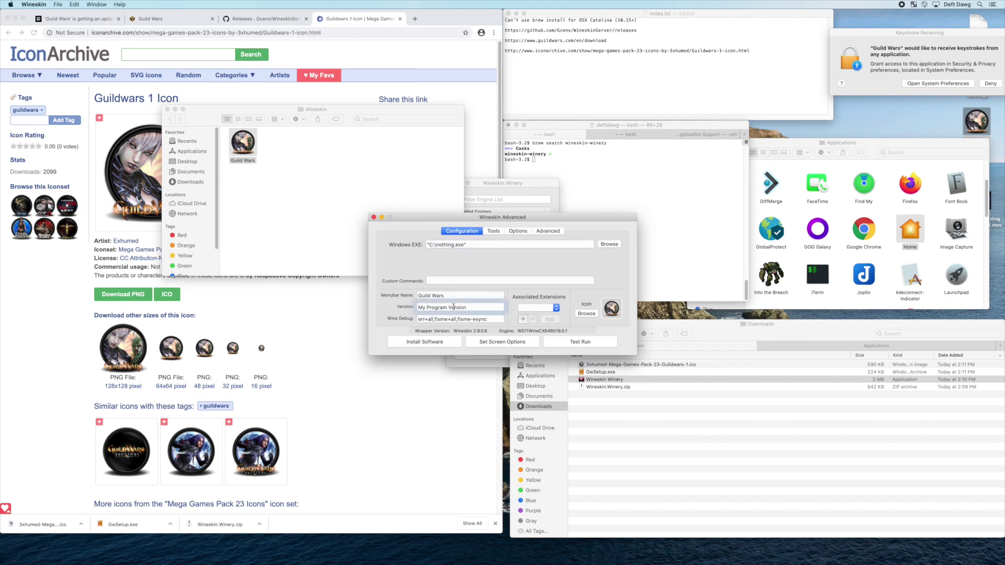
type("Gu")
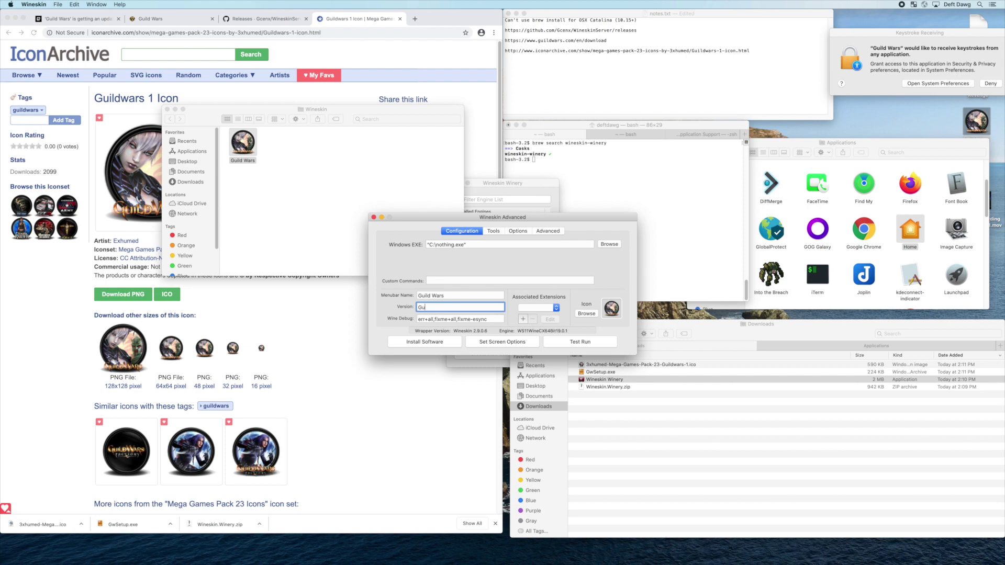
type("dw")
type(" Wa")
type("rs 1")
left_click(374, 219)
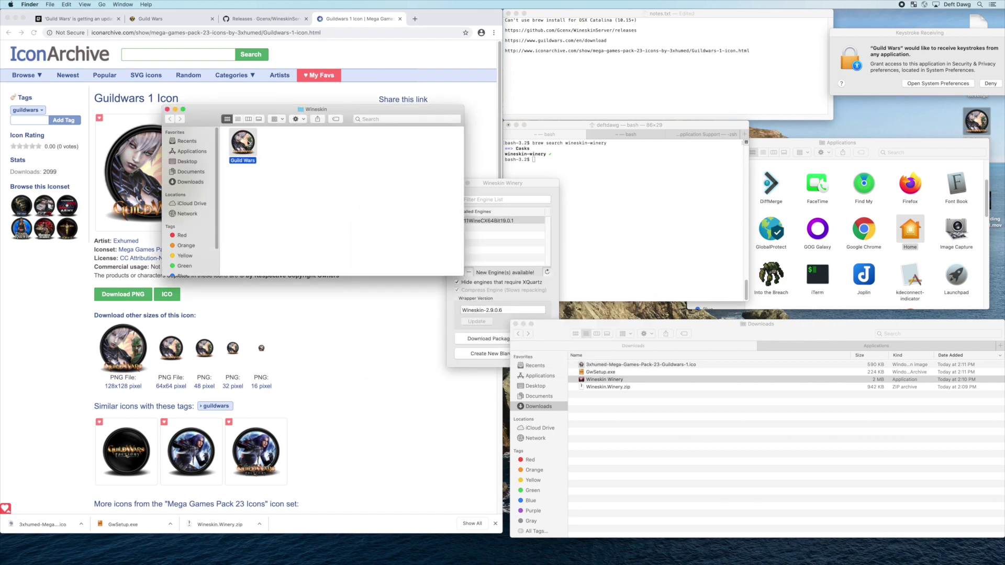
Step: Reopen the wrapper and run GwSetup.exe from Downloads as its setup executable
key("super+o")
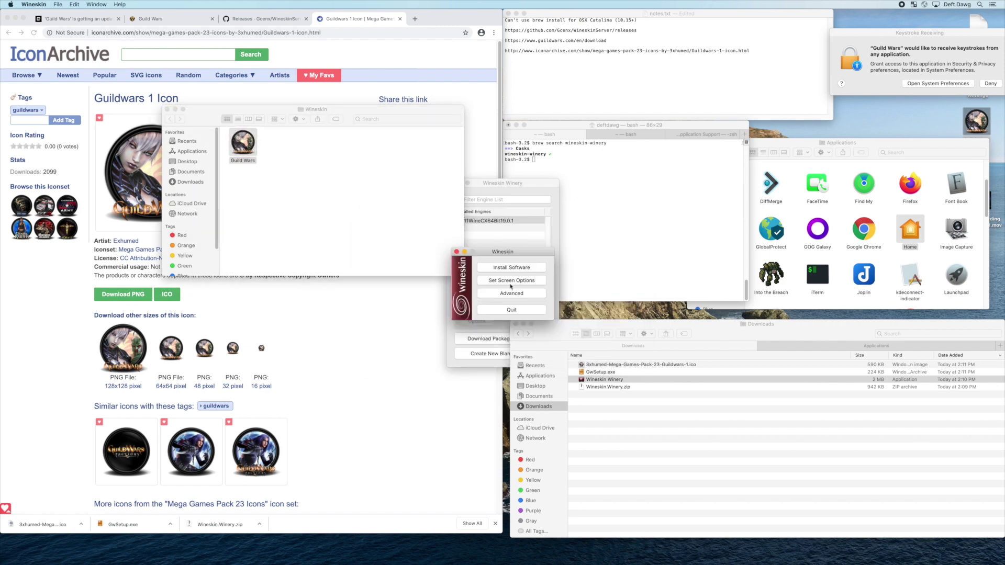
left_click(510, 269)
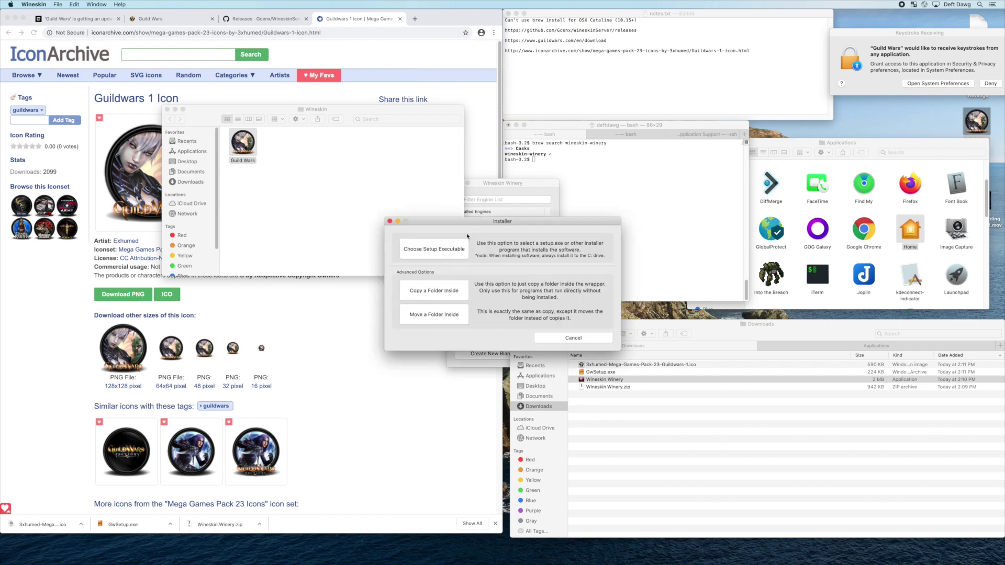
left_click(458, 251)
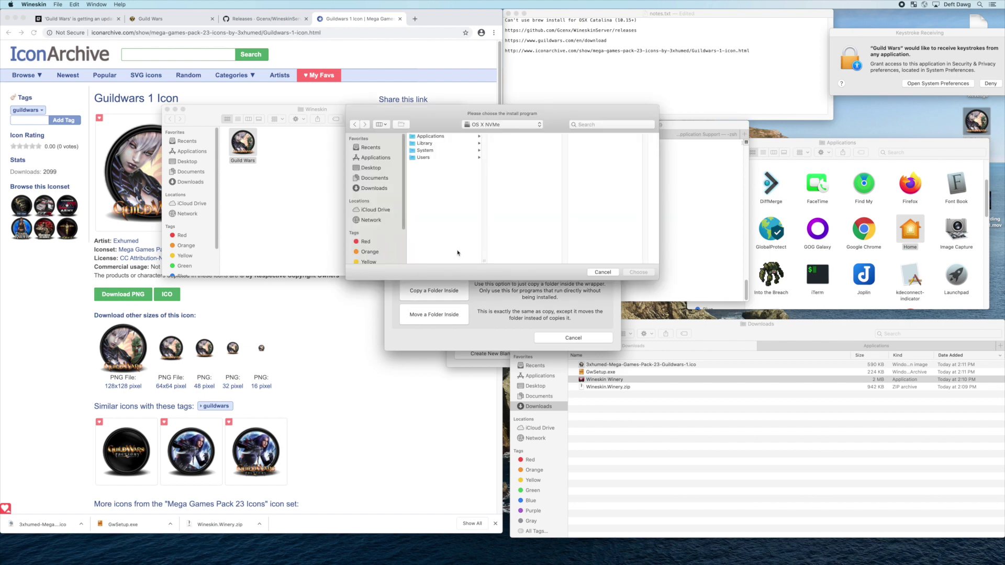
left_click_drag(604, 376, 608, 247)
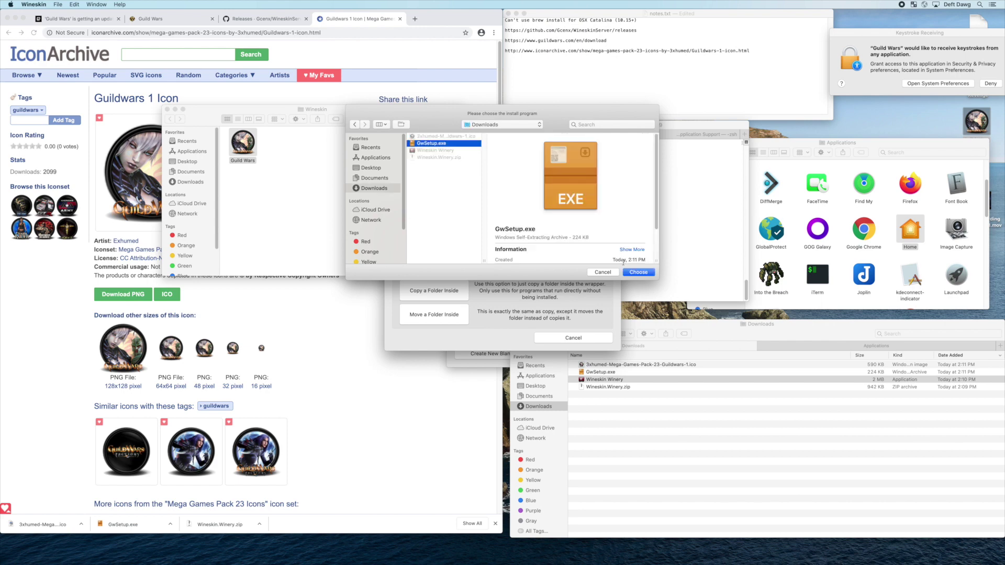
left_click(638, 271)
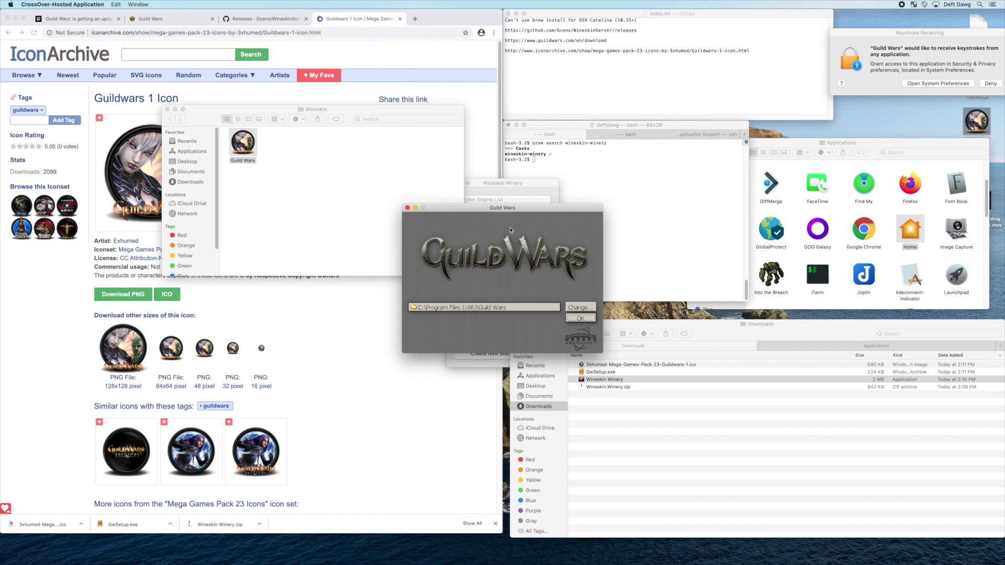
Step: Accept the default C:\Program Files (x86)\Guild Wars install folder and start the download
left_click(584, 321)
left_click(583, 322)
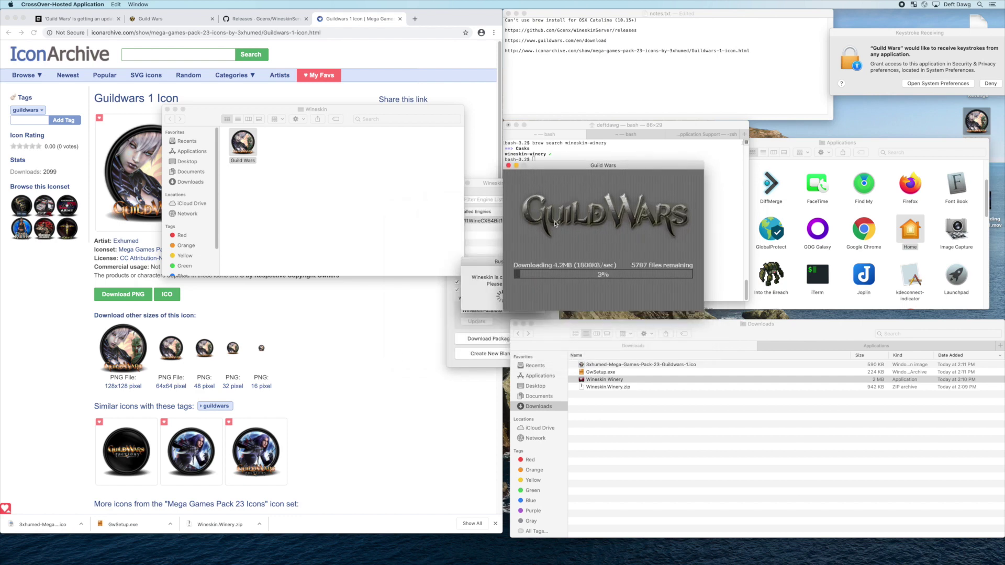
left_click(261, 159)
Step: Check the Guild Wars wrapper's info, then view its package contents
right_click(250, 141)
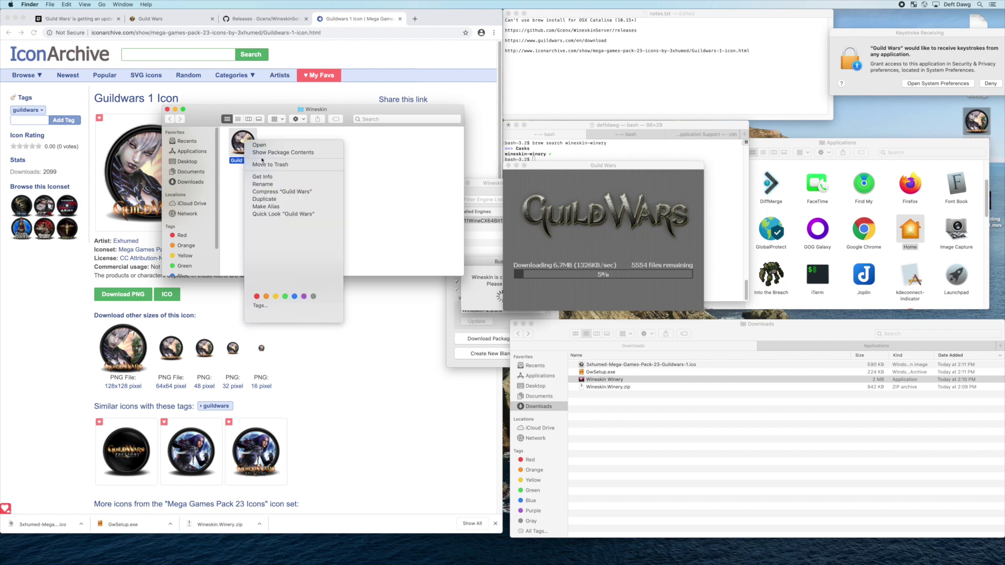
left_click(270, 177)
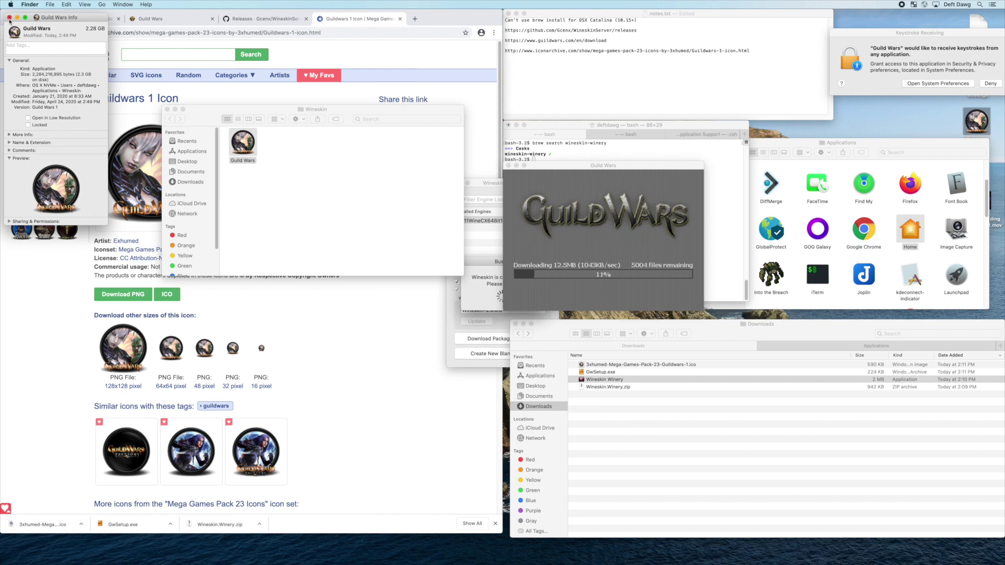
left_click(11, 20)
right_click(246, 142)
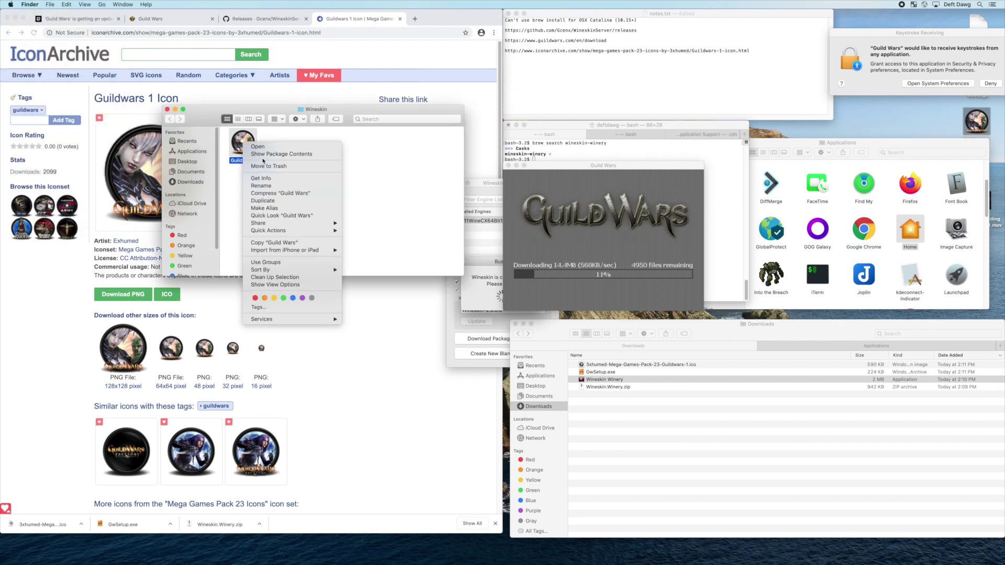
left_click(291, 155)
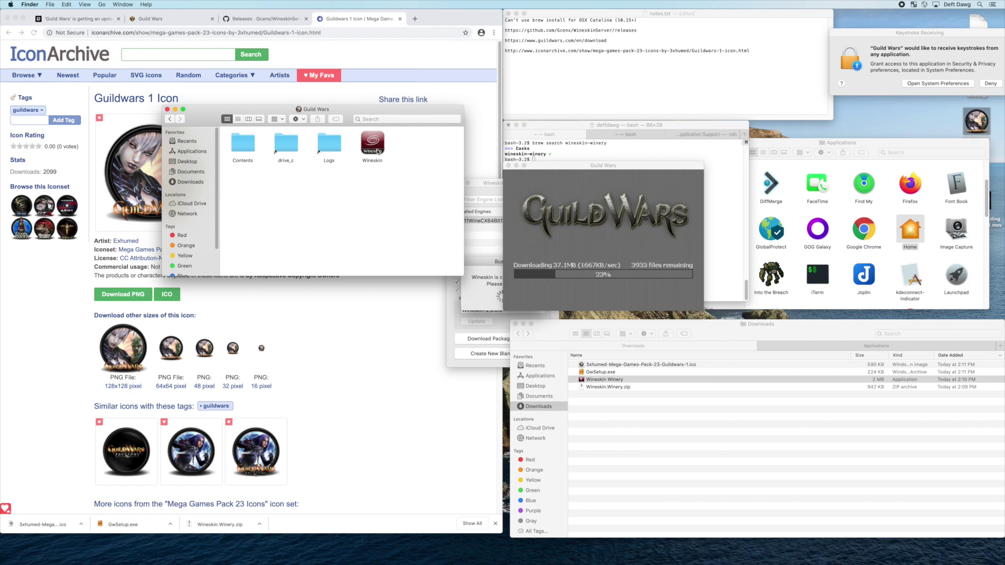
Step: Browse into drive_c > Program Files (x86) > Guild Wars inside the wrapper
left_click(378, 151)
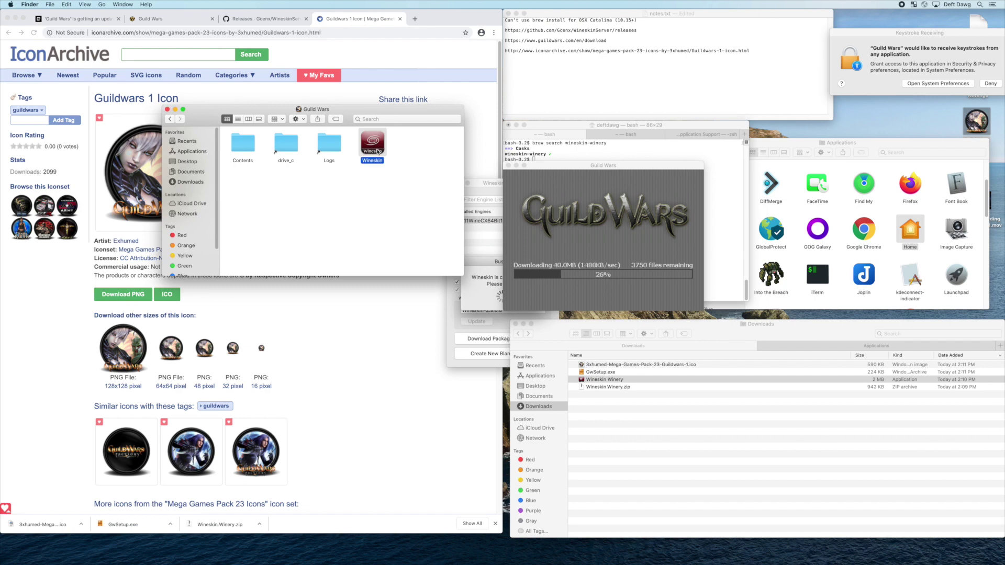
left_click(342, 167)
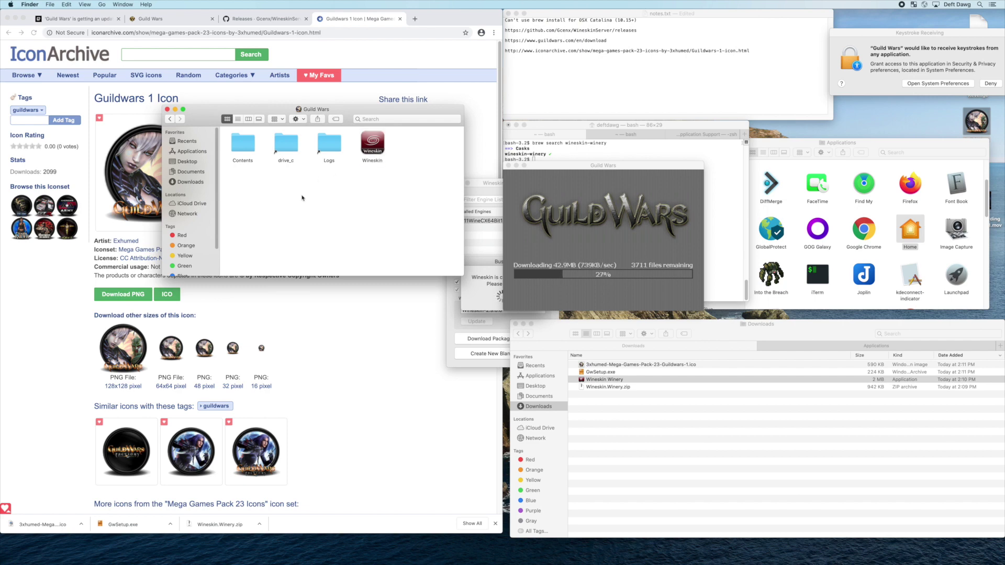
left_click(295, 152)
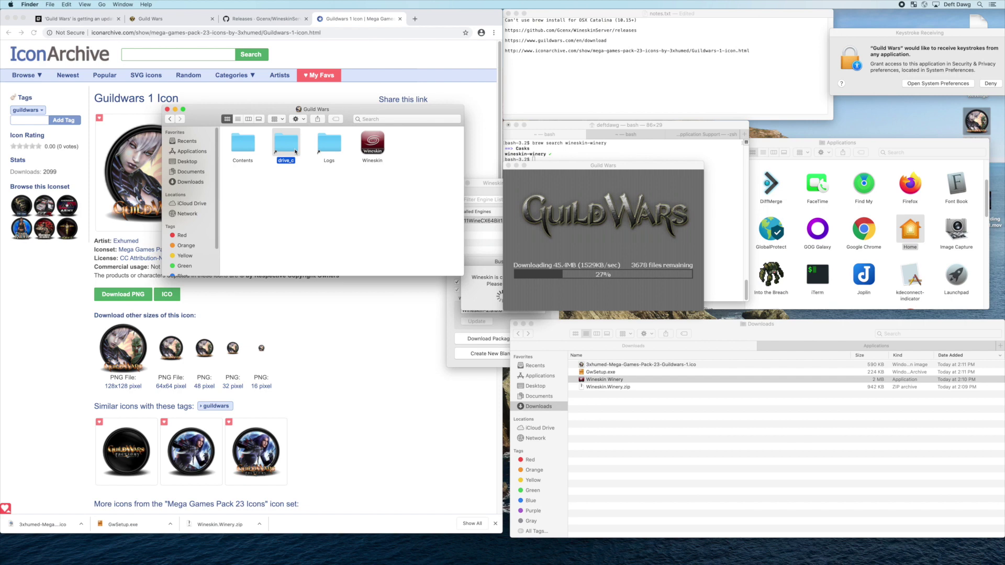
double_click(296, 146)
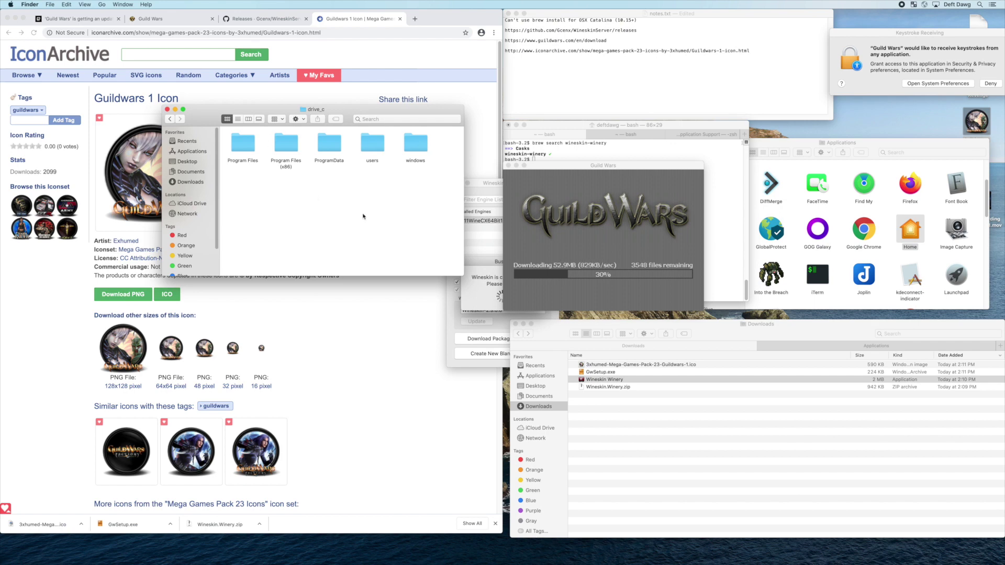
left_click(407, 155)
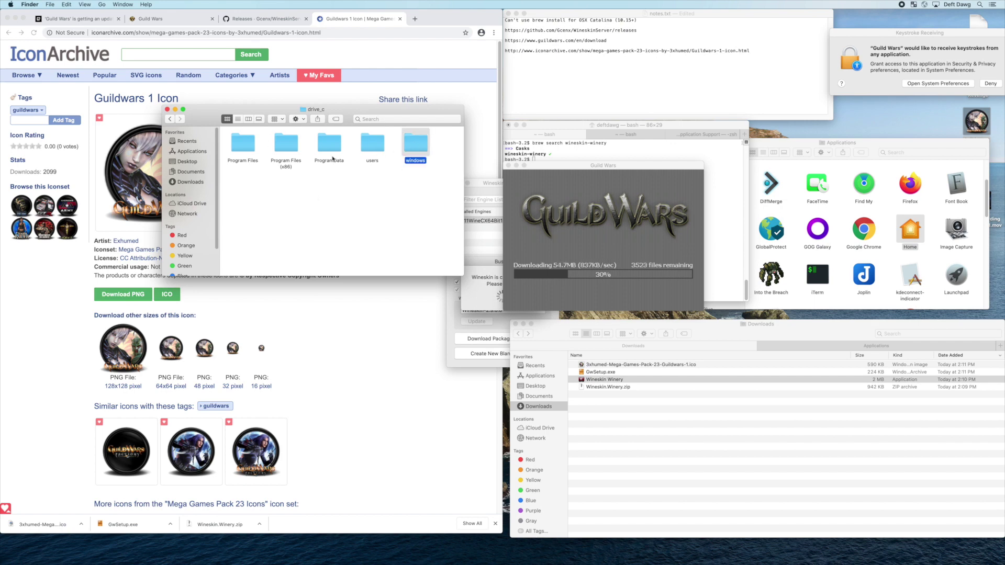
left_click(372, 145)
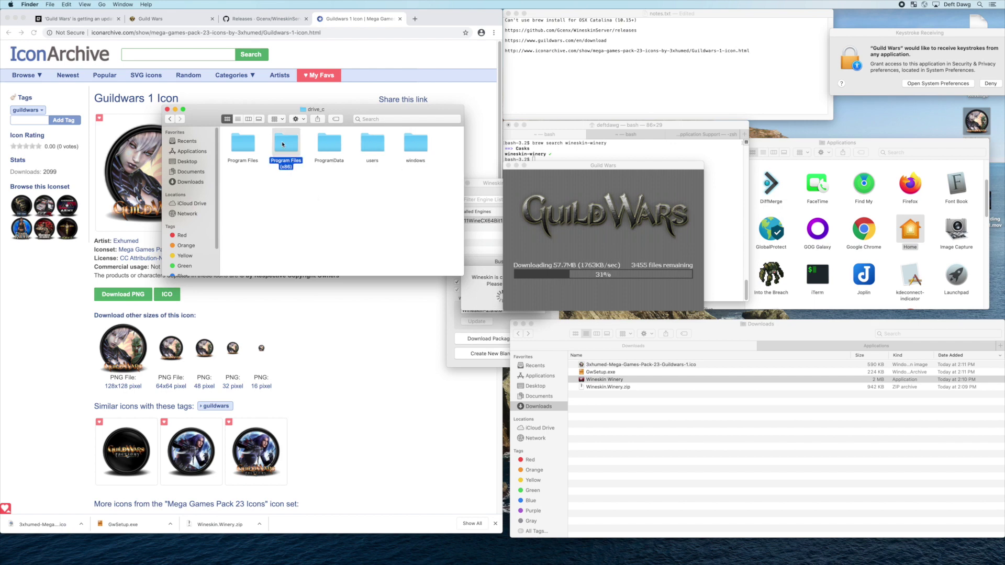
double_click(283, 143)
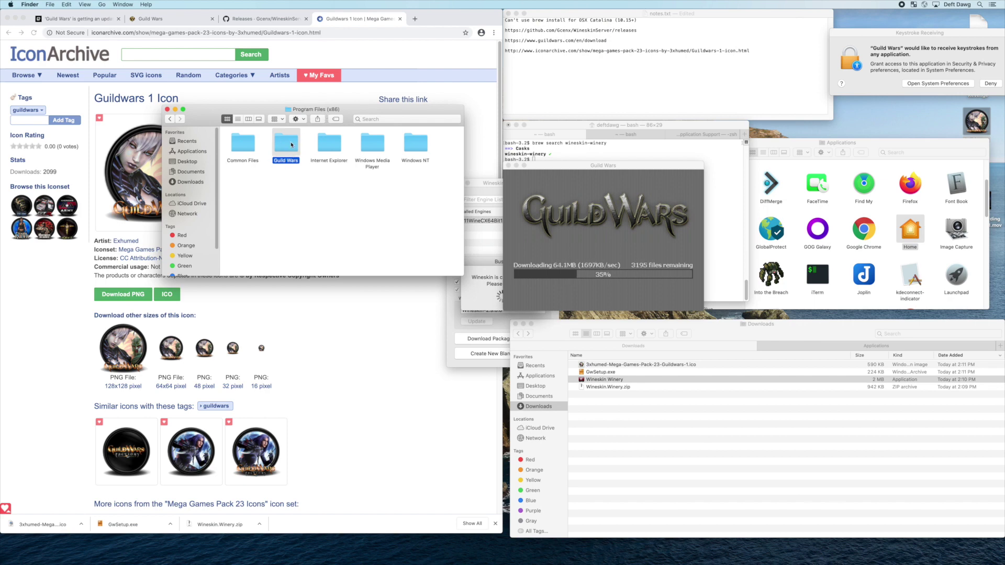
double_click(292, 145)
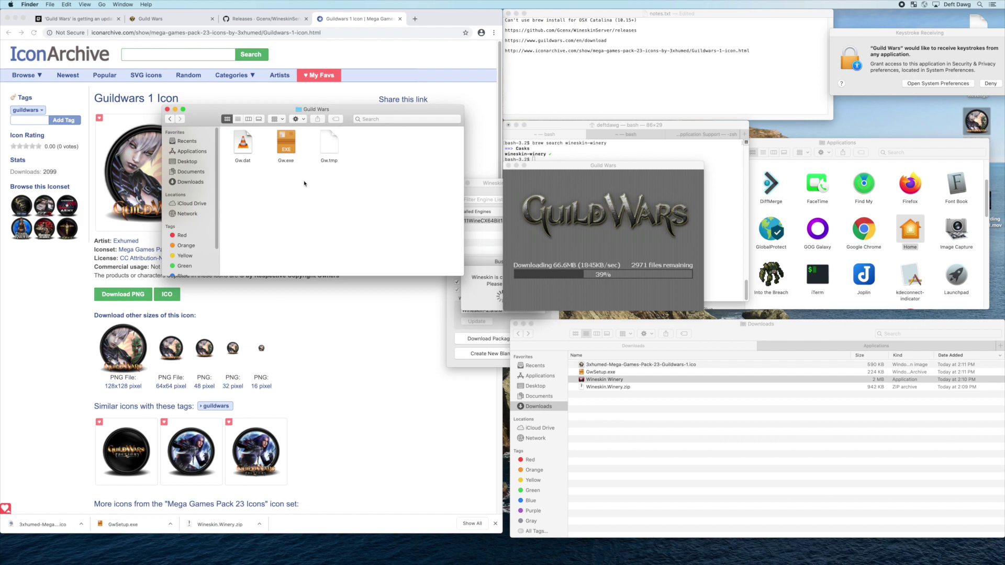
Step: Inspect the Gw.dat and Gw.tmp files, then return to the Wineskin folder
left_click(246, 149)
left_click(329, 154)
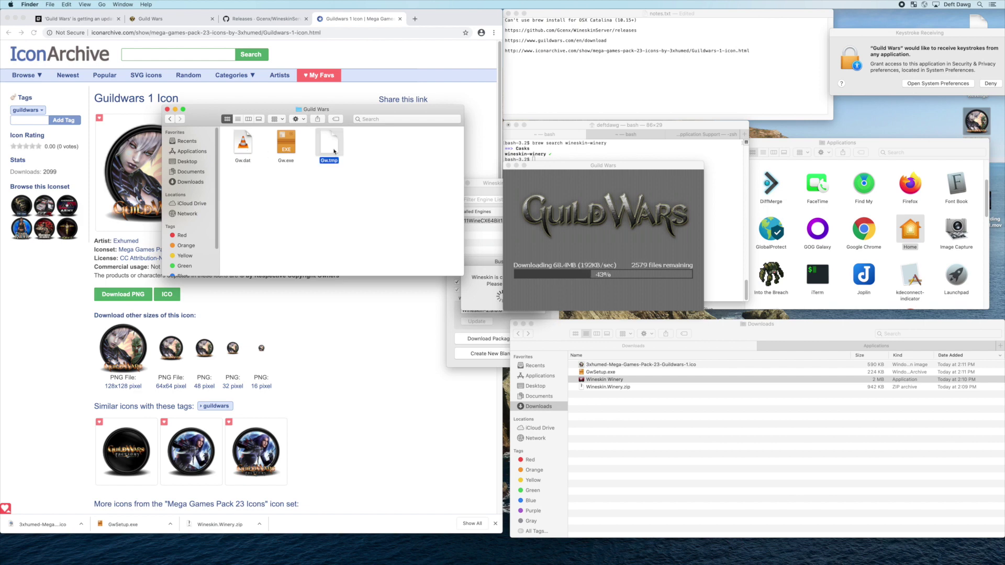
left_click(289, 181)
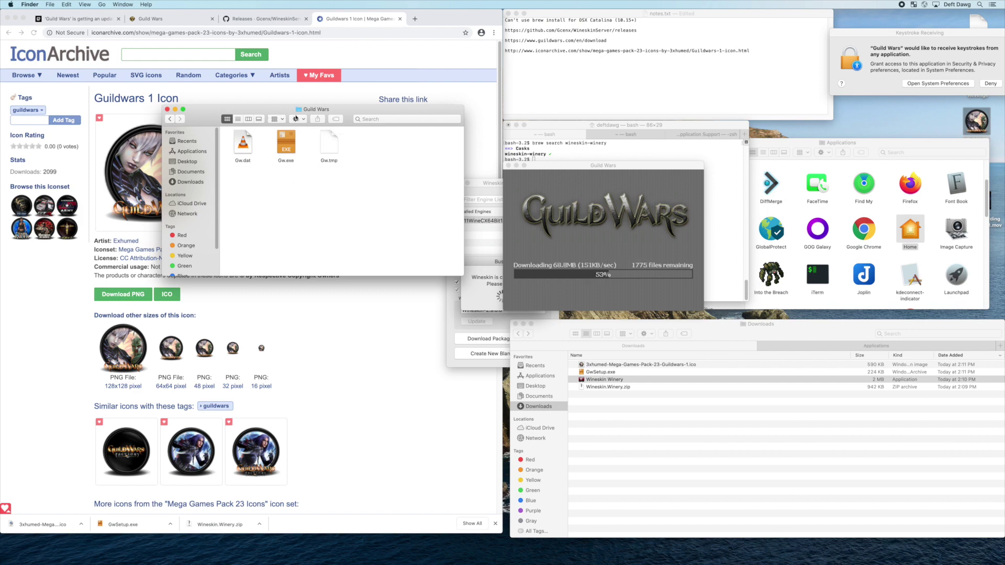
left_click(300, 111, "super")
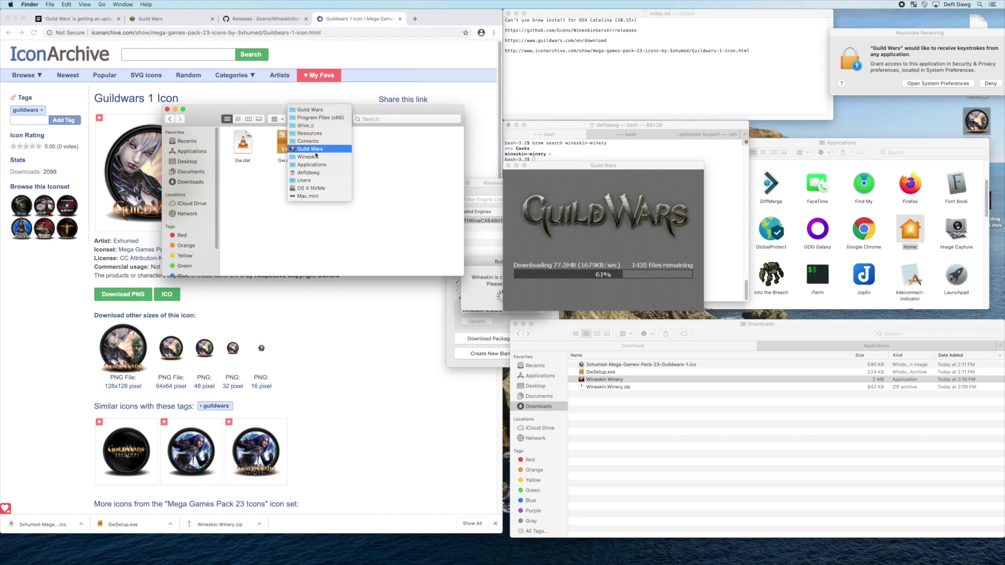
left_click(310, 156)
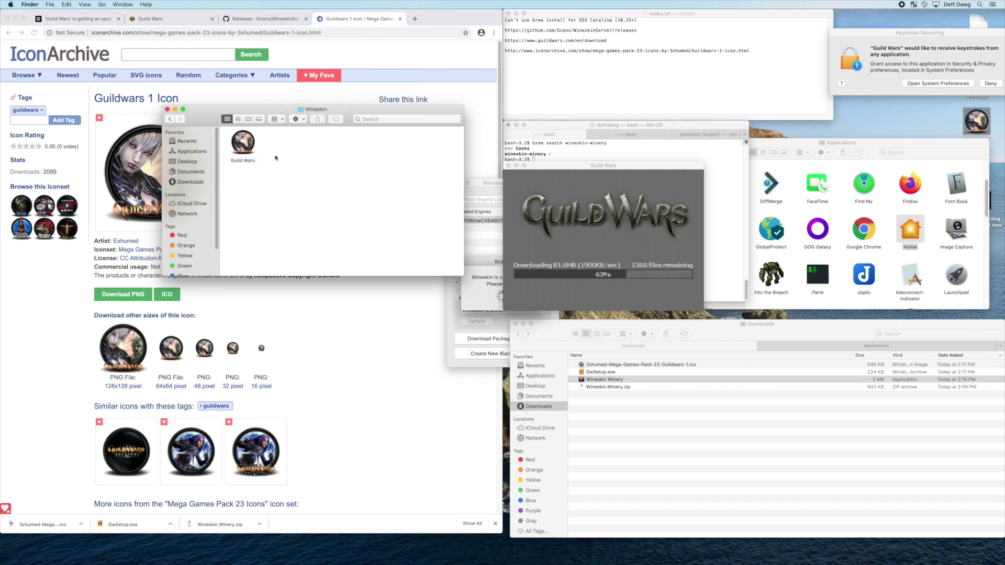
Step: Select the Guild Wars wrapper and move the download and keystroke prompt windows aside
left_click(250, 142)
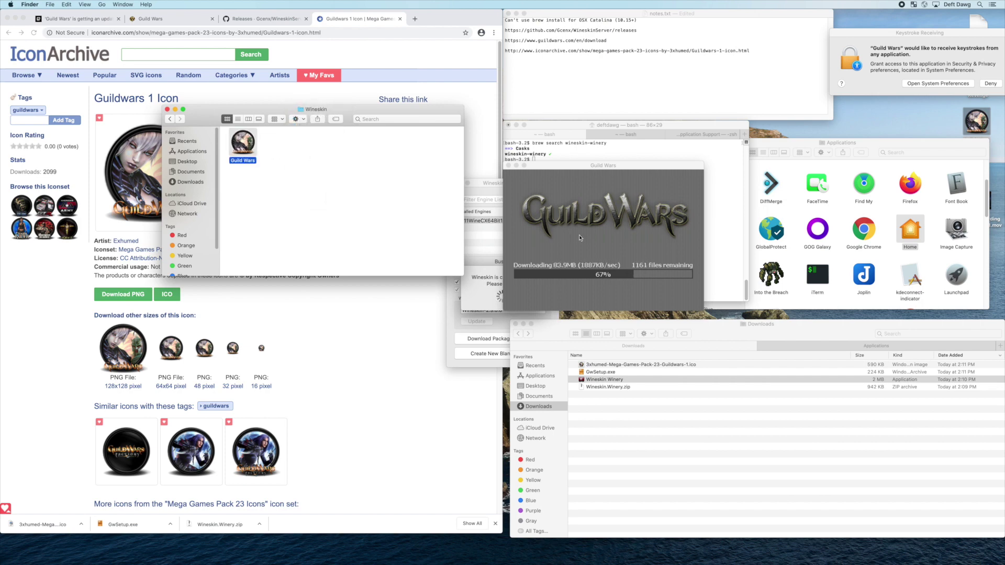
mouse_move(576, 168)
left_mouse_down()
mouse_move(536, 161)
mouse_move(542, 150)
left_mouse_up()
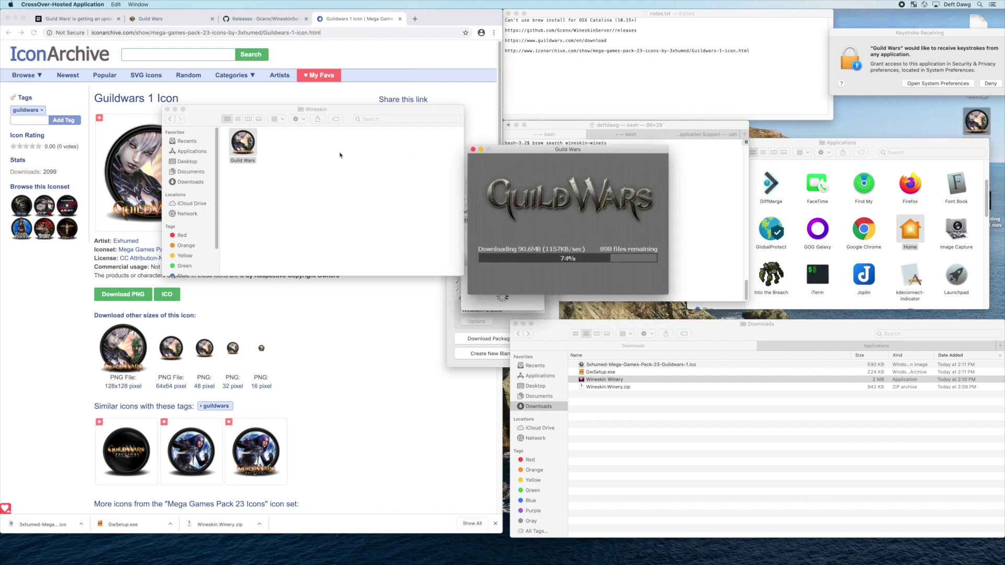
right_click(301, 110)
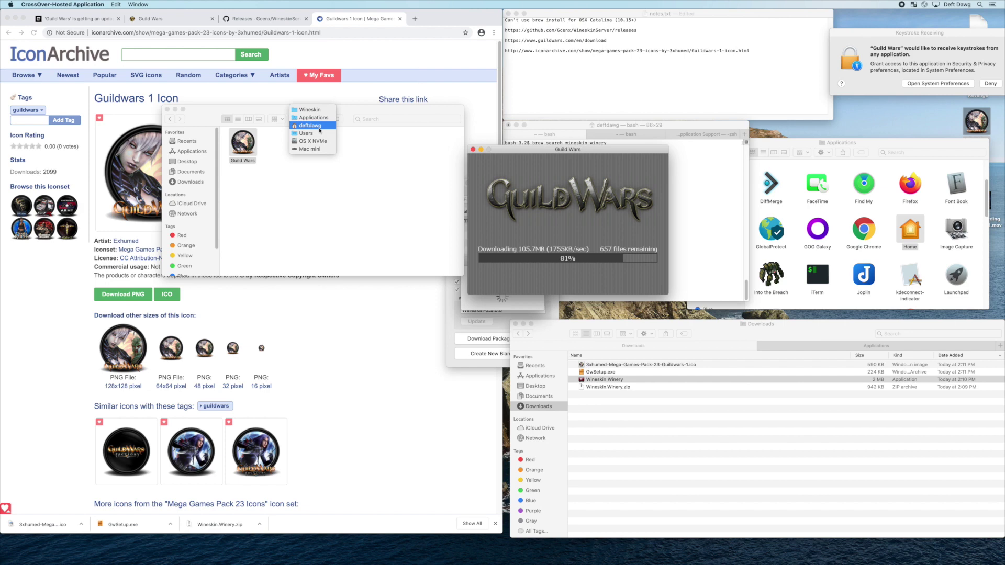
left_click(201, 114)
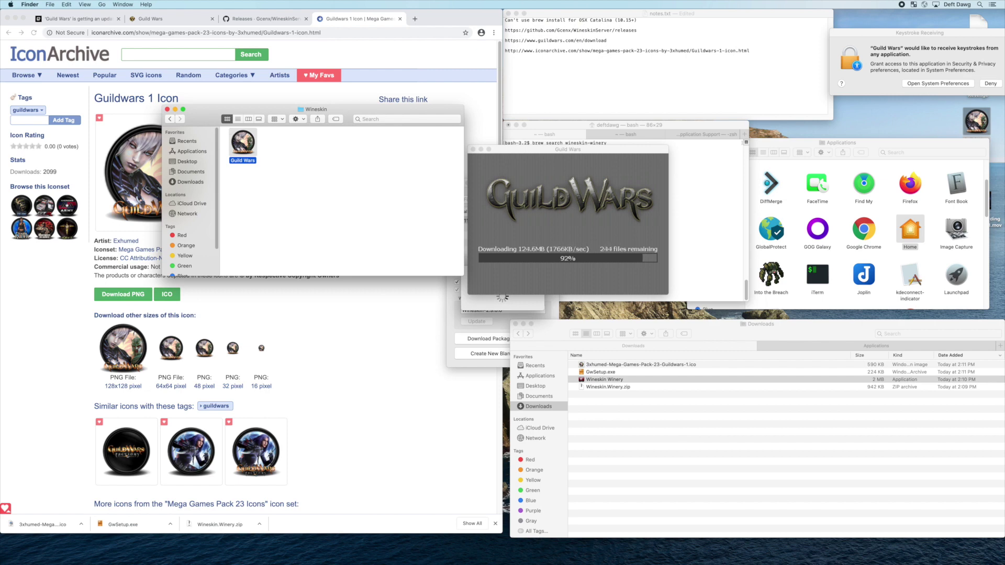
left_click_drag(909, 38, 704, 40)
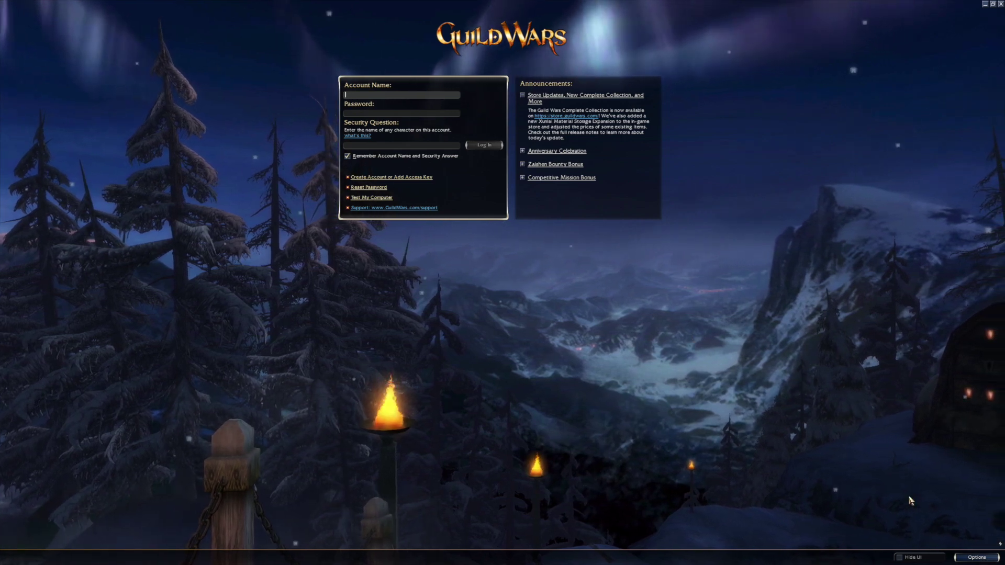
Step: Set the Guild Wars resolution to Full Screen 1920x1080 and keep it
key("F11")
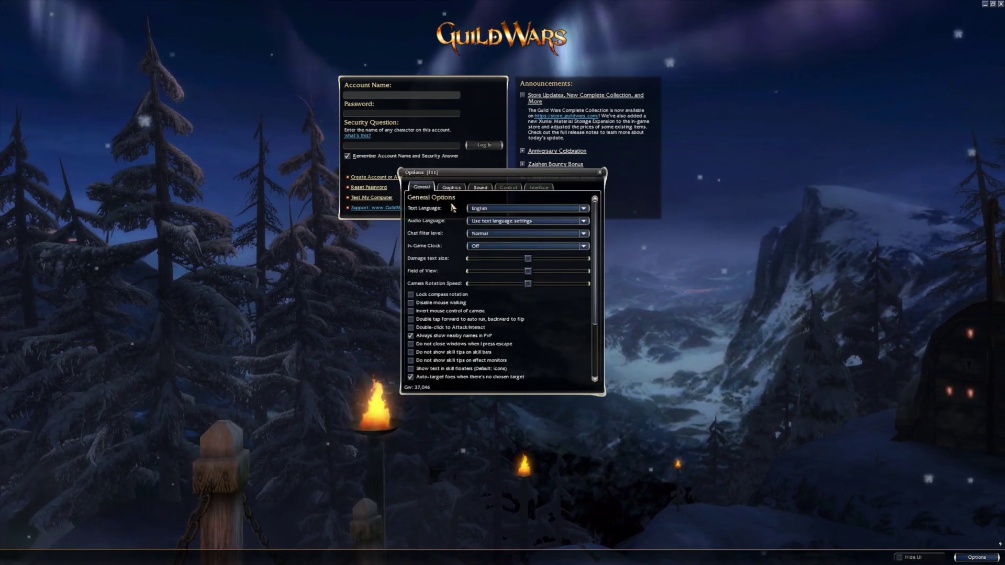
left_click(452, 188)
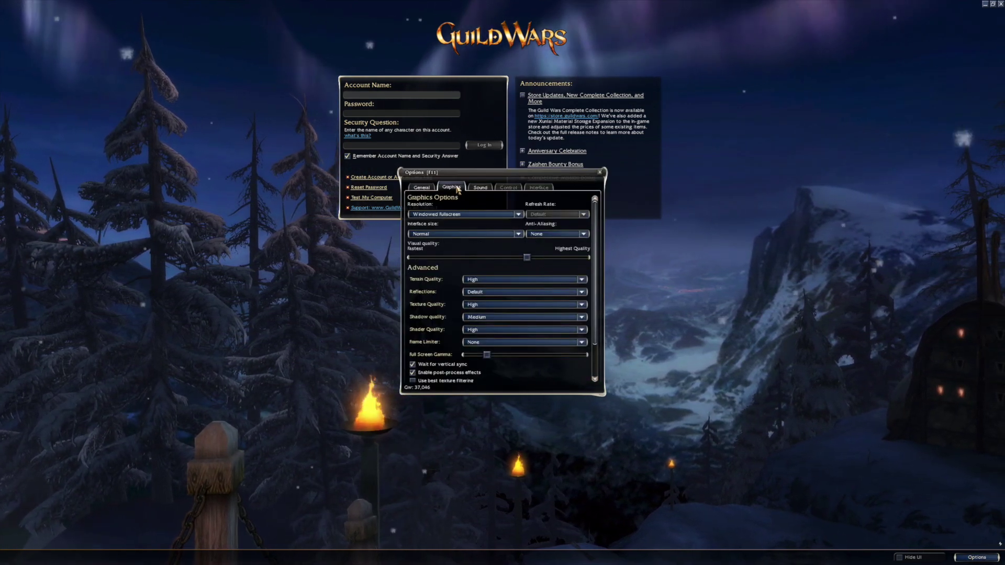
left_click(471, 213)
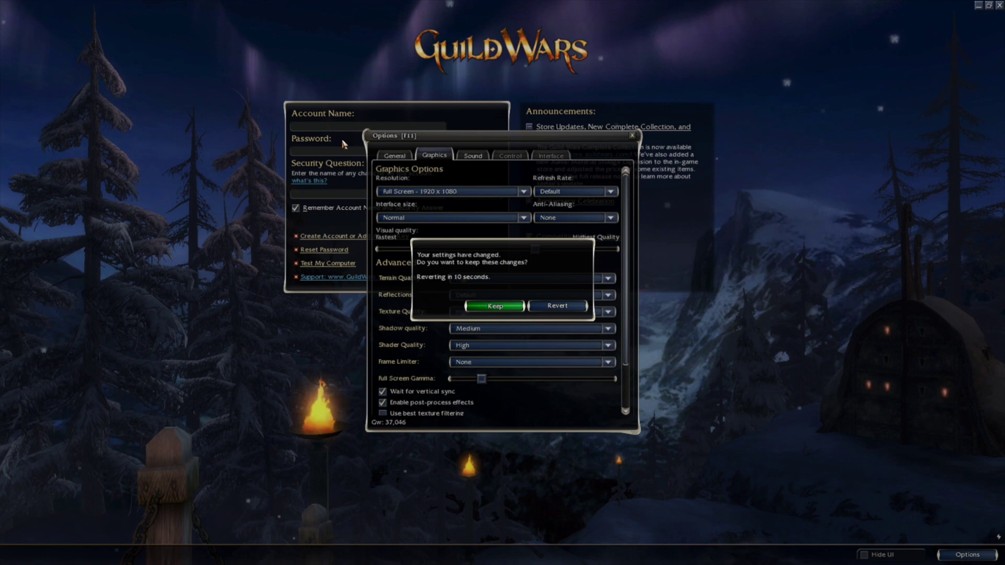
key("Return")
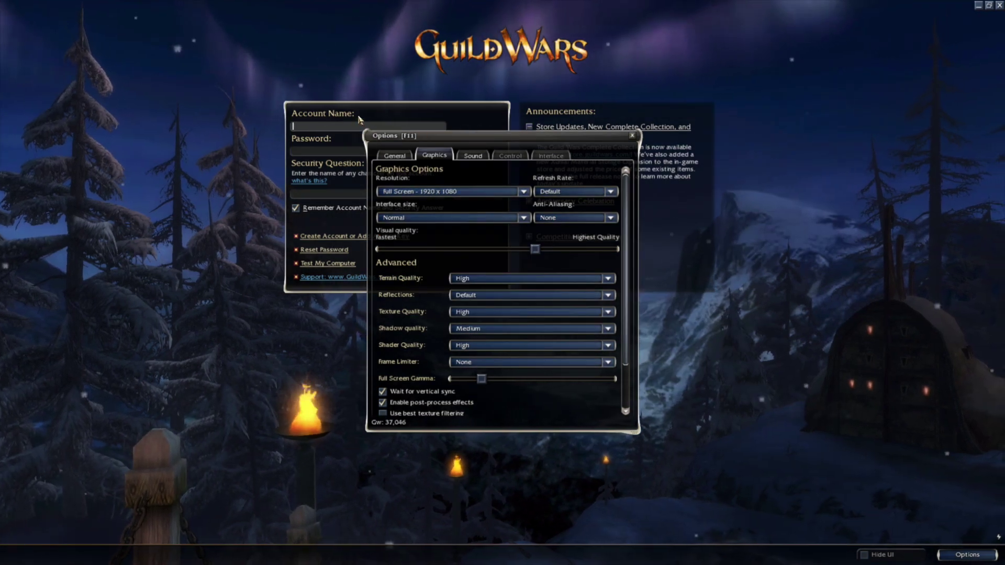
Step: Turn master volume all the way down, review general and graphics settings, and close Options
left_click(473, 155)
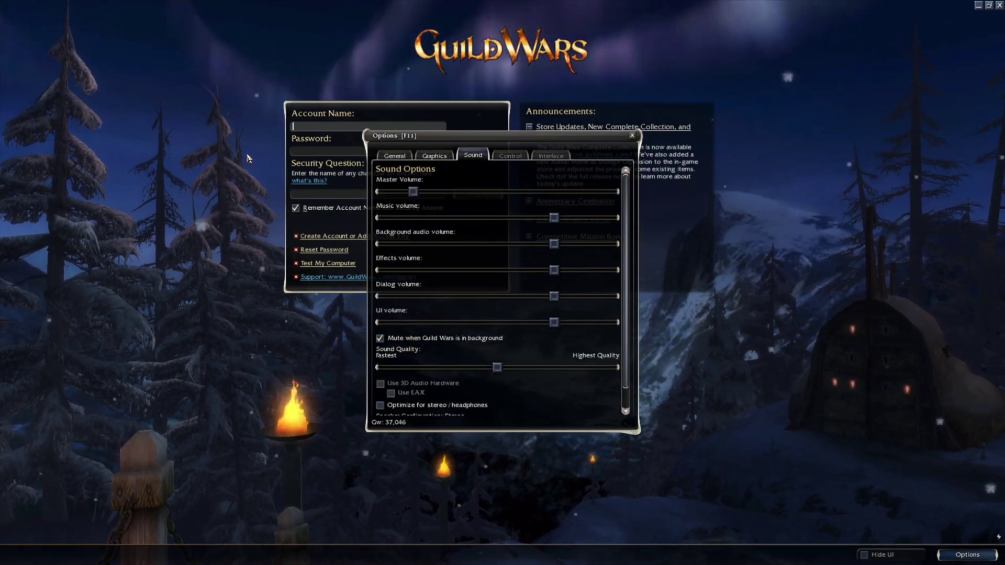
left_click(383, 190)
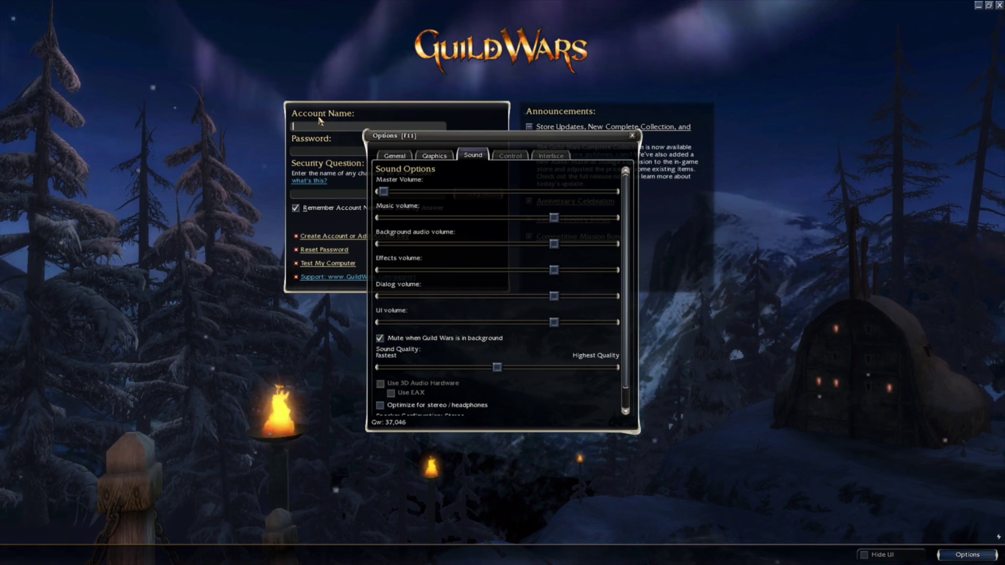
key("ctrl+shift+Tab")
key("ctrl+shift+Tab")
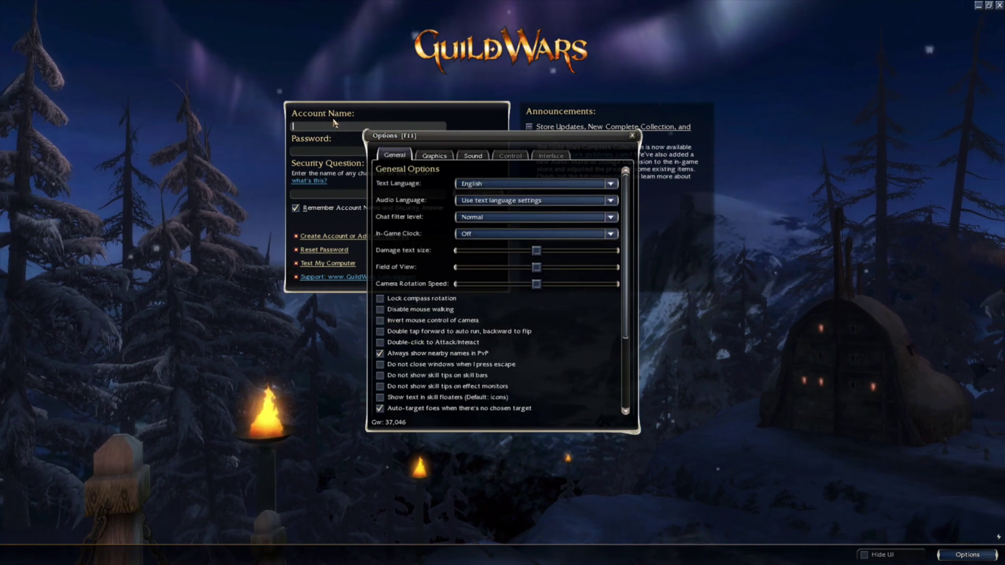
key("ctrl+Tab")
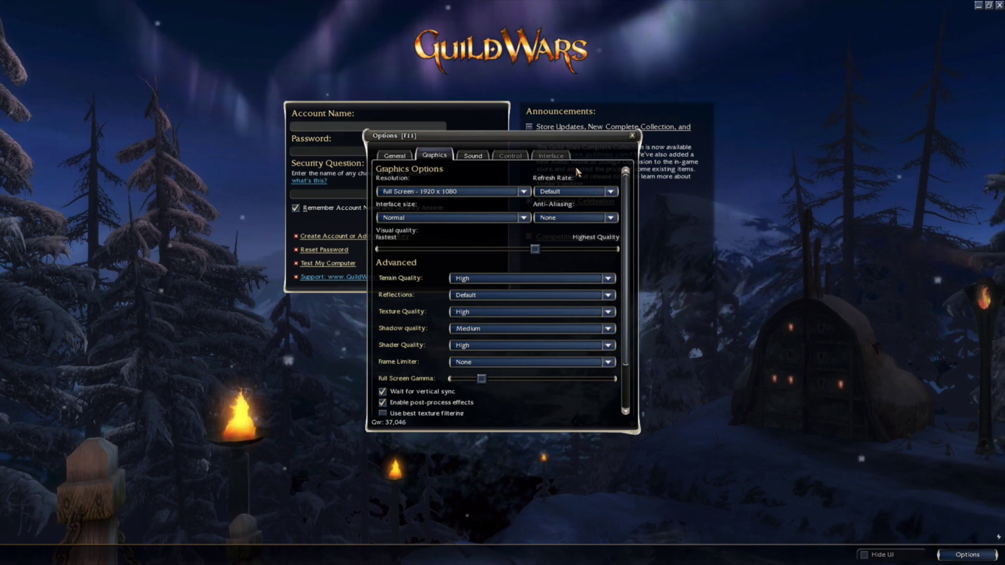
key("ctrl+shift+Tab")
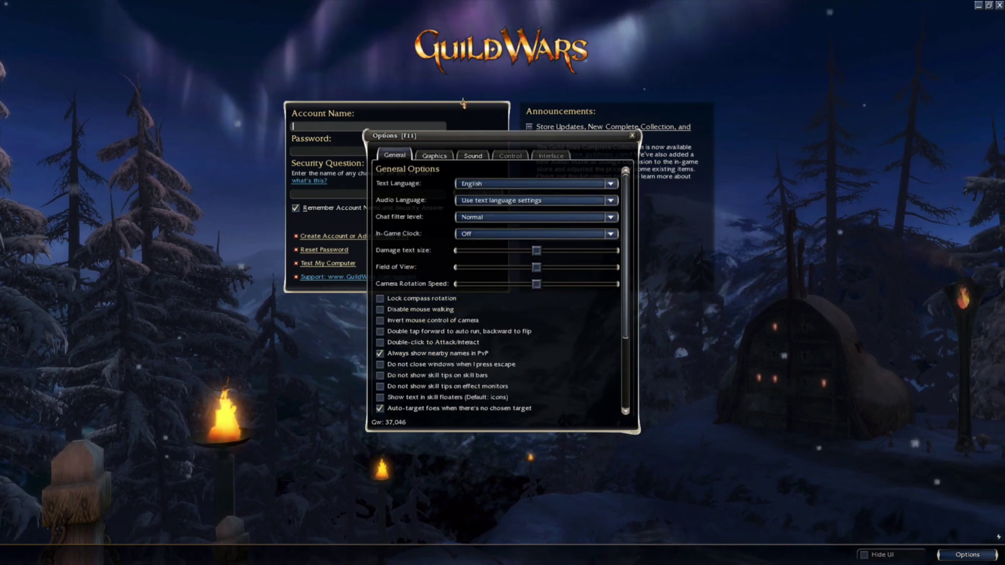
key("F11")
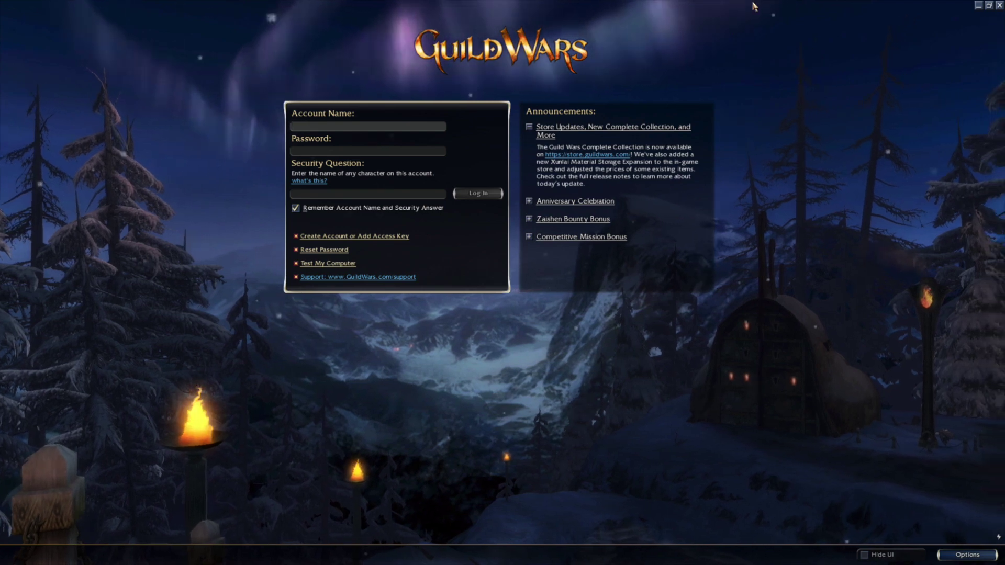
Step: Exit fullscreen and confirm C:\Program Files (x86)\Guild Wars\Gw.exe as the wrapper executable
key("alt+Return")
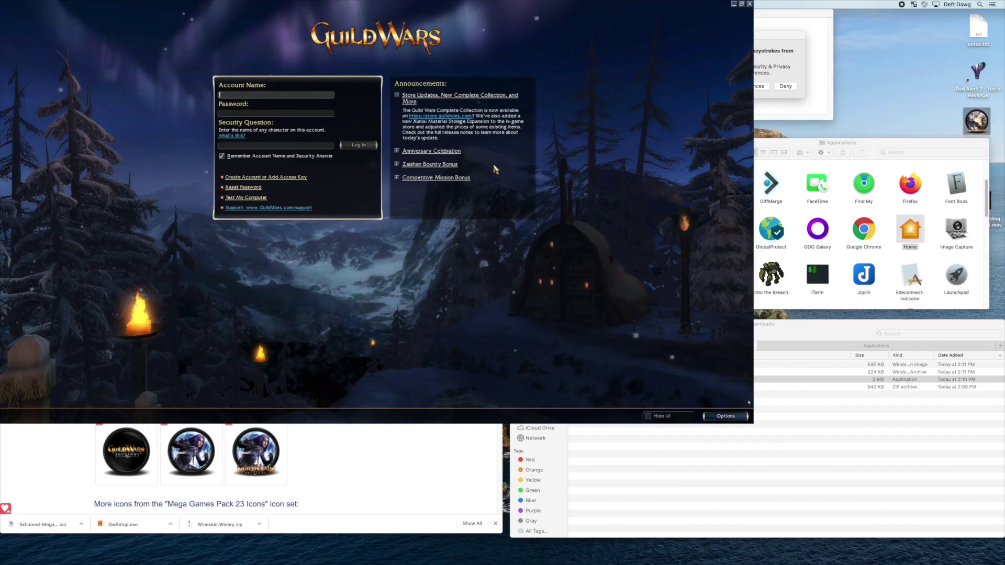
key("alt+Return")
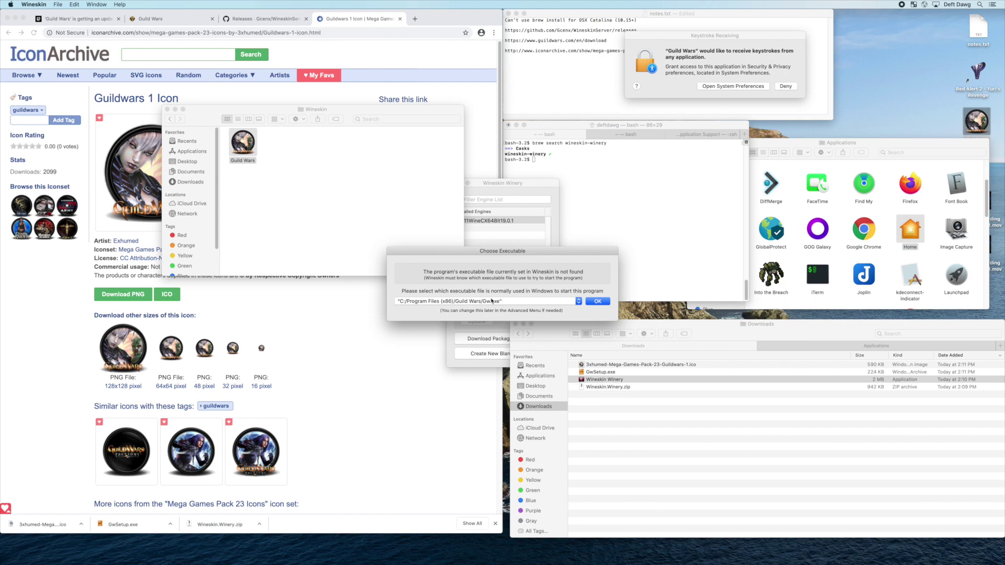
left_click(597, 302)
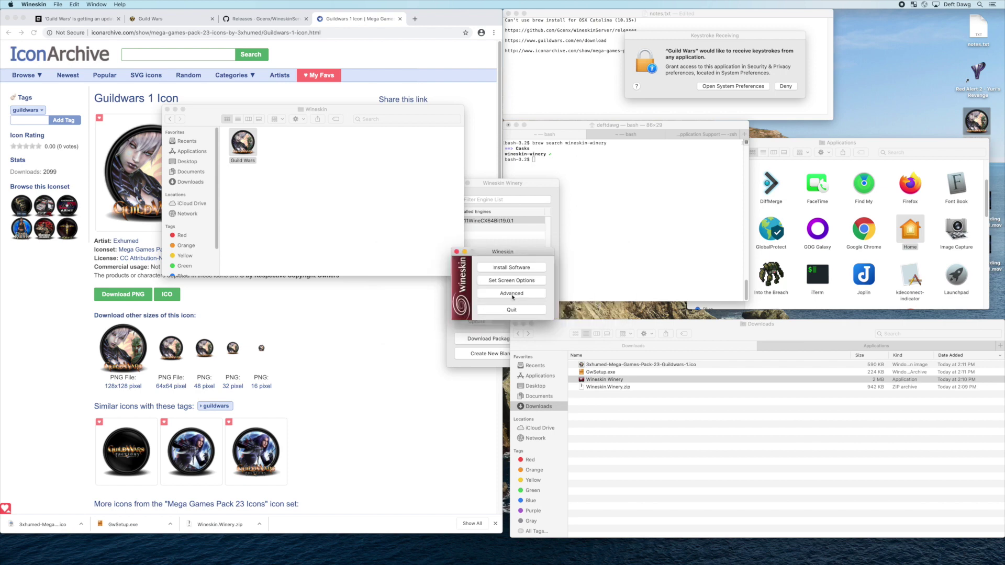
Step: Make F1, F2 act as function keys in Advanced options and centre the keystroke prompt
left_click(508, 295)
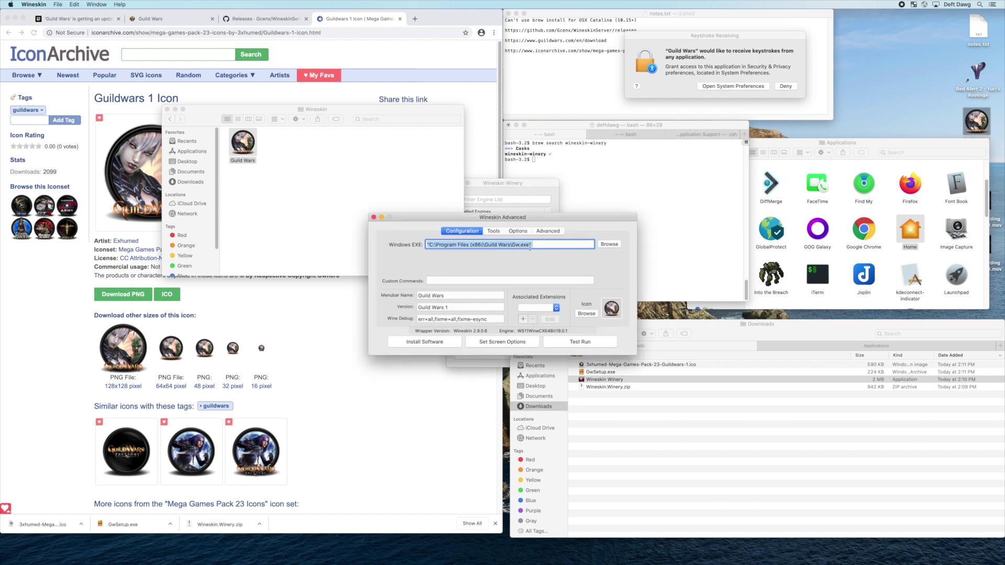
left_click(545, 231)
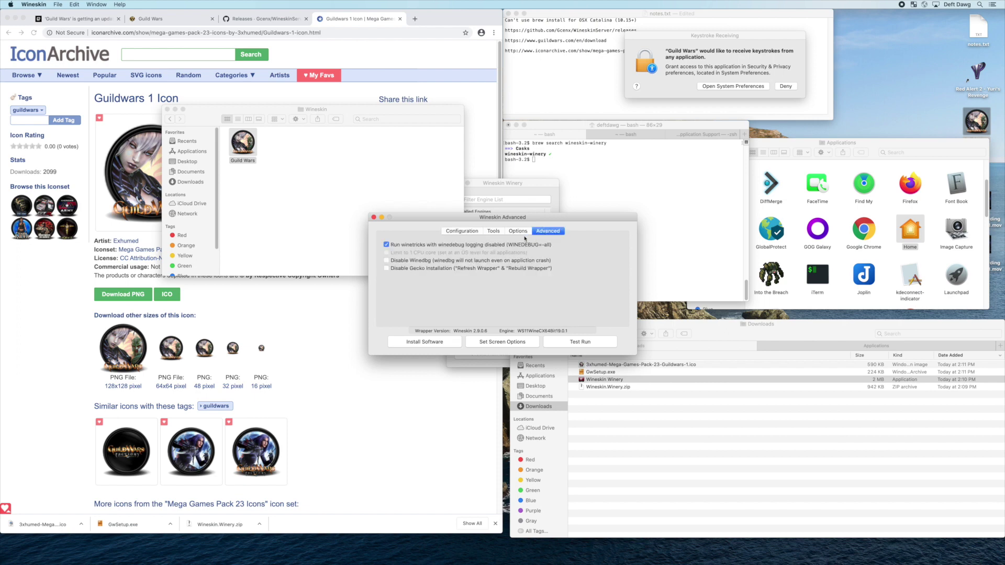
left_click(518, 232)
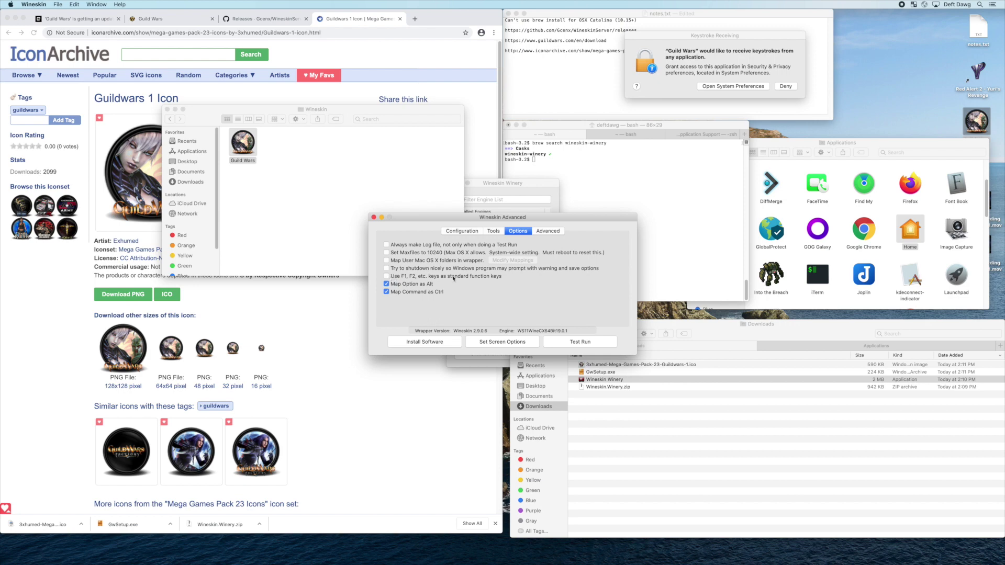
left_click(391, 276)
left_click_drag(681, 42, 518, 126)
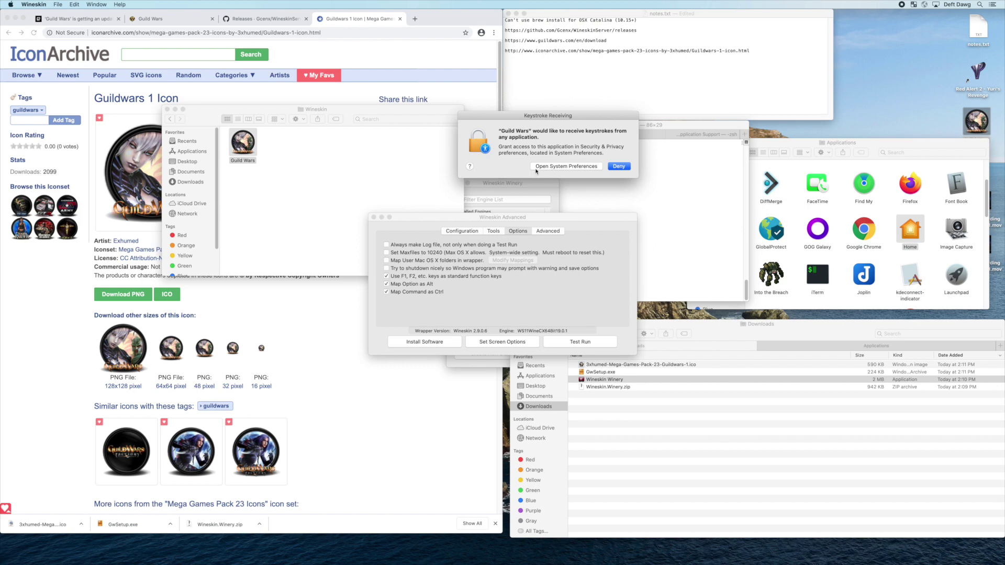
left_click(537, 168)
Step: Move Guild Wars into Applications and show the Input Monitoring privacy settings
left_click_drag(247, 147, 198, 157)
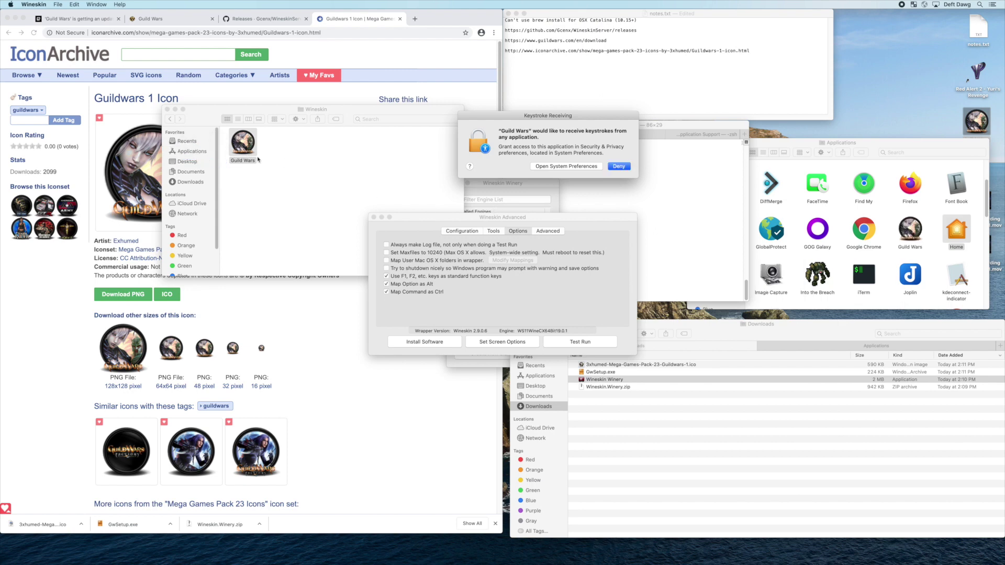
left_click(570, 167)
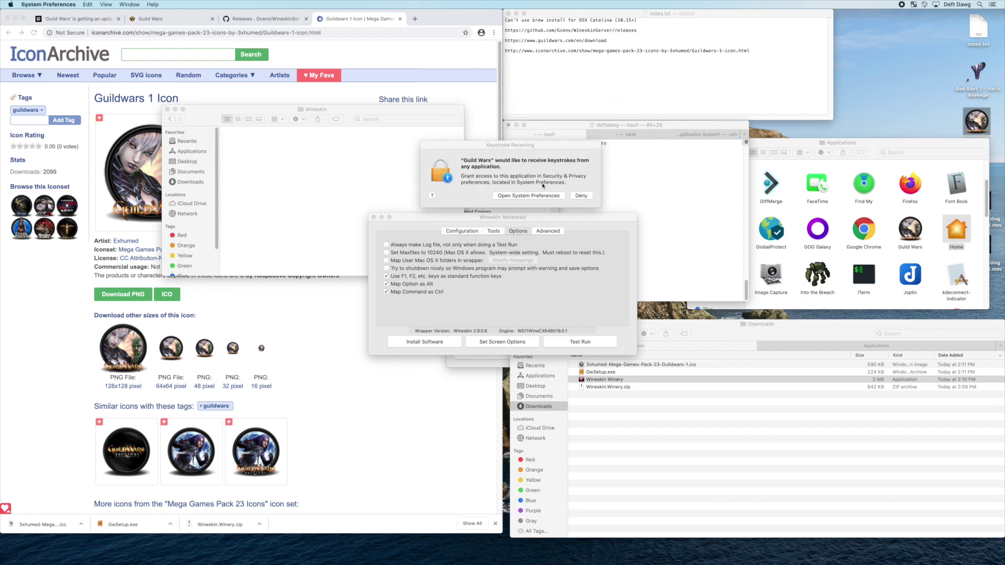
left_click(531, 195)
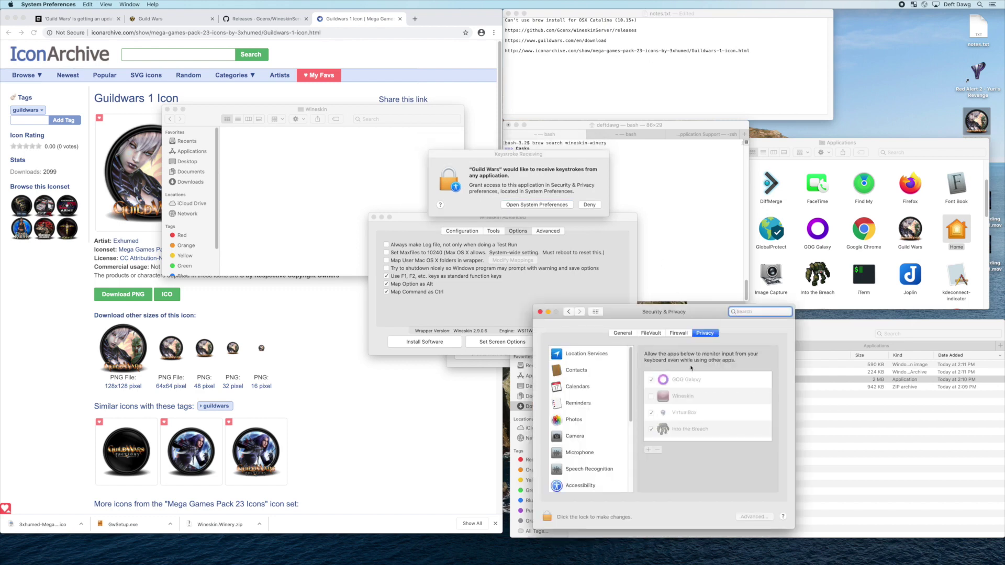
Step: Unlock the settings, remove Wineskin from Input Monitoring, and add Guild Wars
left_click(706, 395)
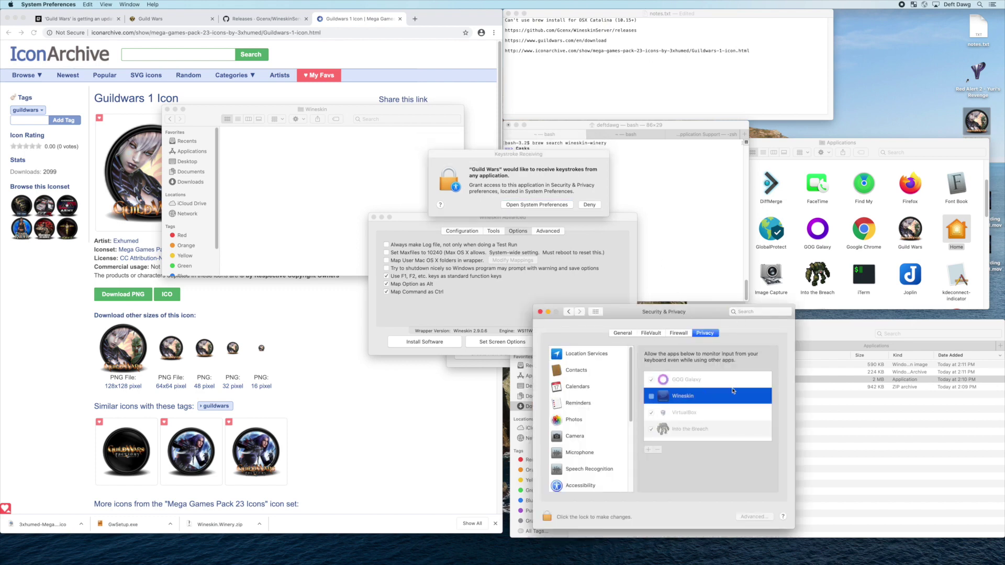
left_click(547, 518)
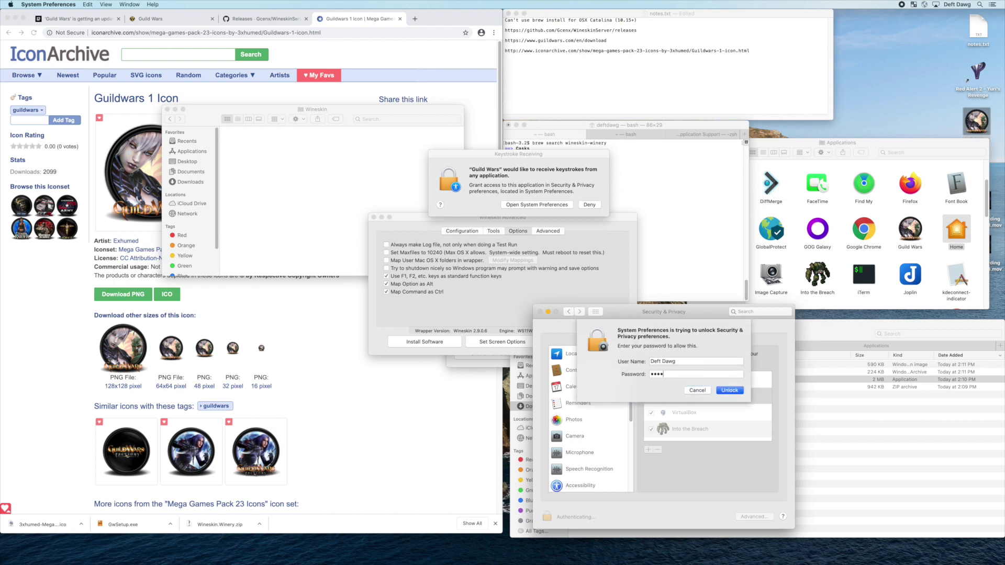
type("**")
key("Return")
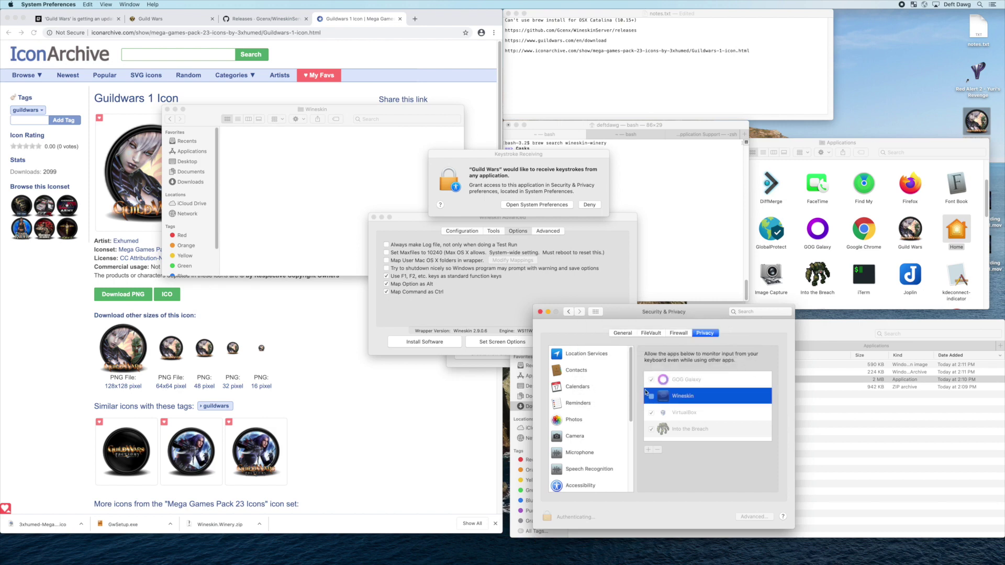
left_click(688, 403)
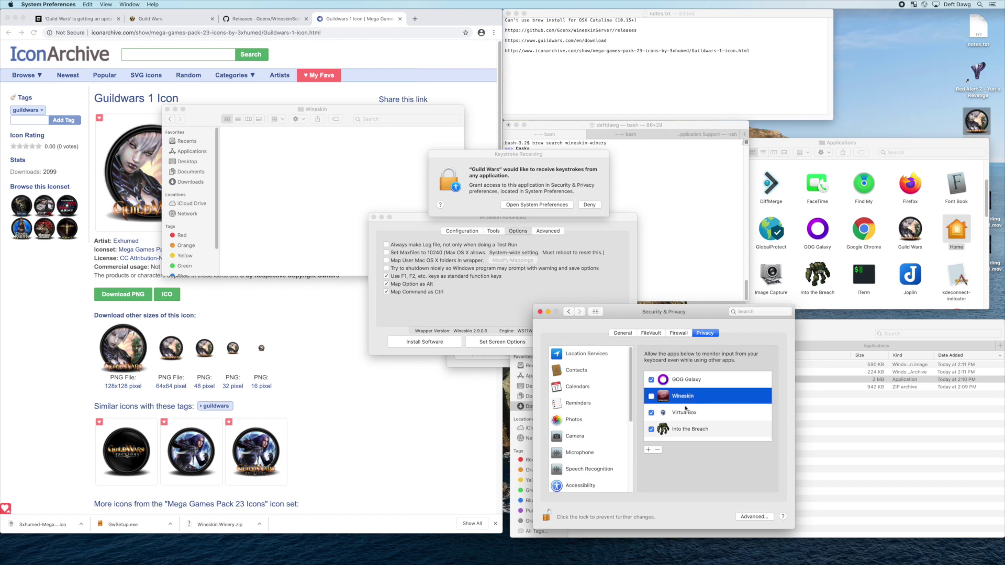
left_click(657, 449)
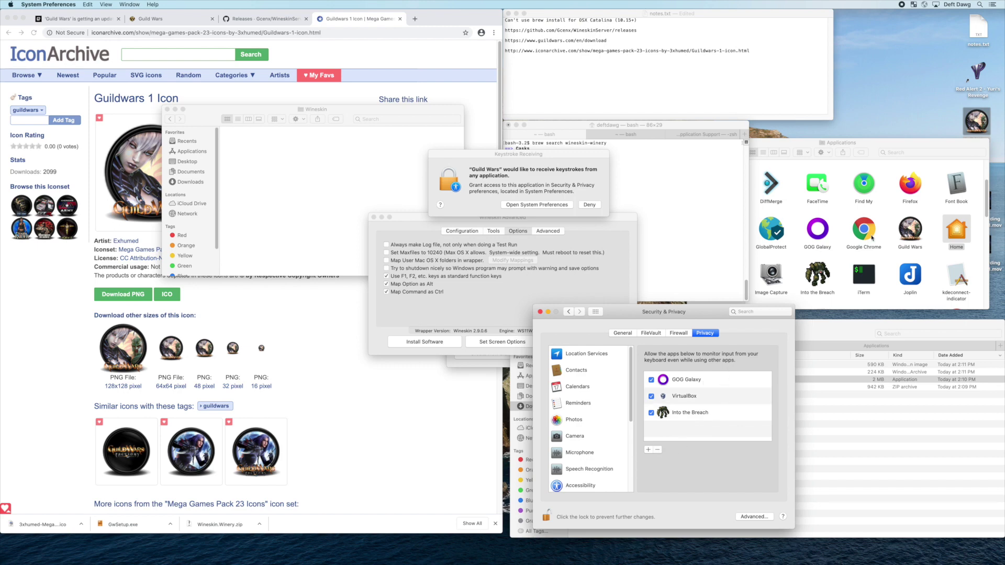
left_click_drag(910, 230, 707, 404)
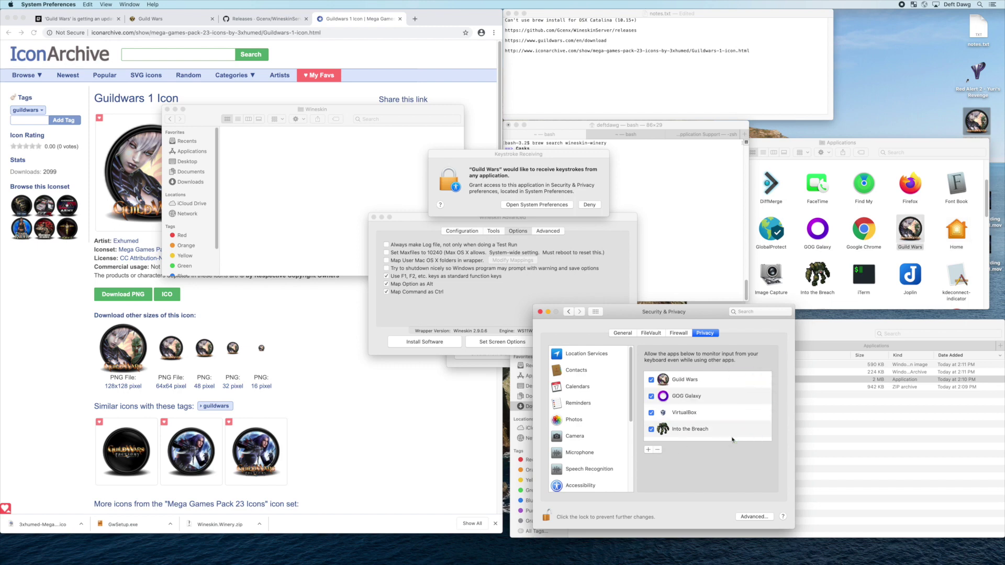
mouse_move(631, 385)
scroll(631, 371, "down", 3)
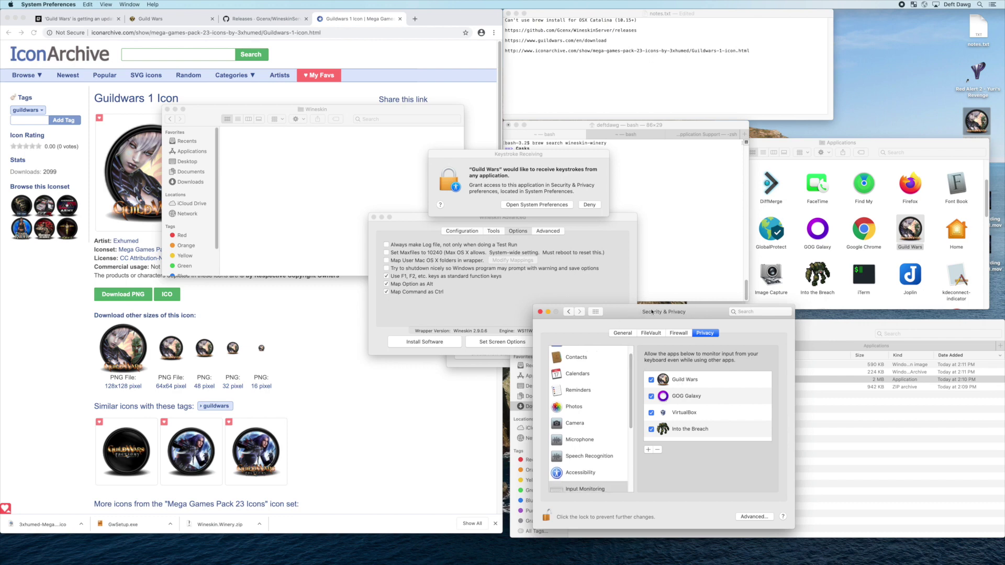
scroll(632, 411, "down", 1)
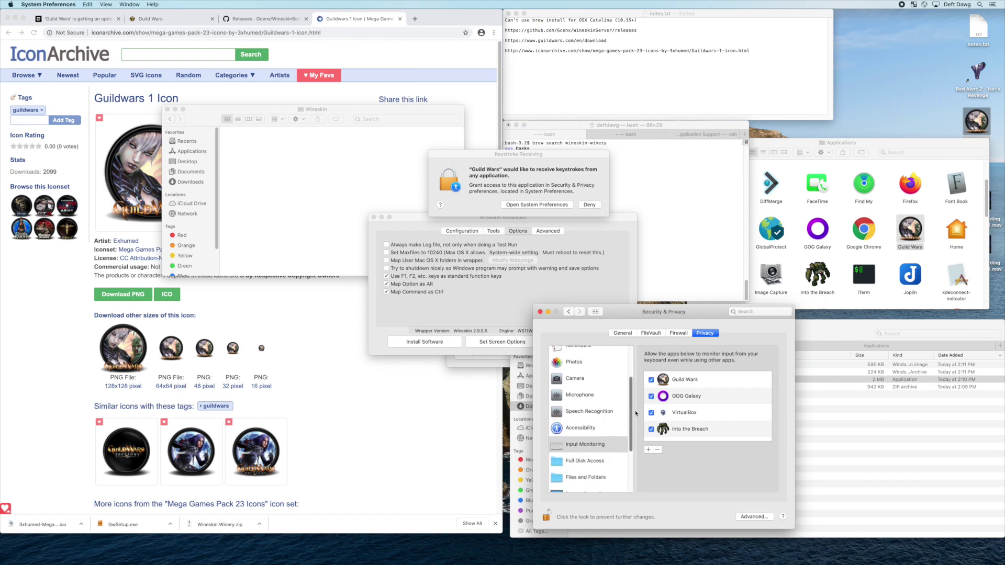
Step: Add Guild Wars to the Accessibility apps list and double-check Input Monitoring
left_click(597, 428)
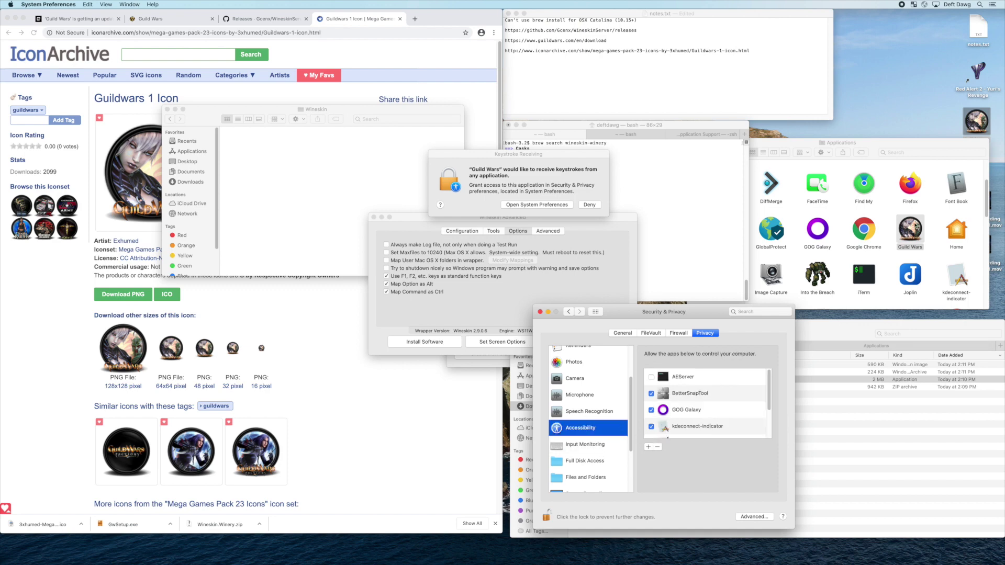
left_click_drag(909, 228, 711, 412)
scroll(772, 391, "down", 3)
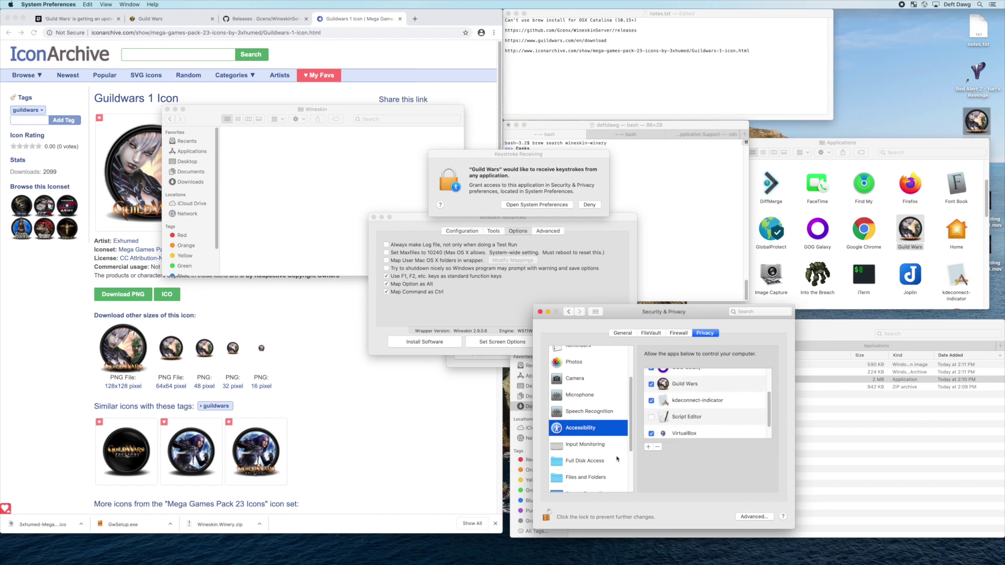
left_click(585, 445)
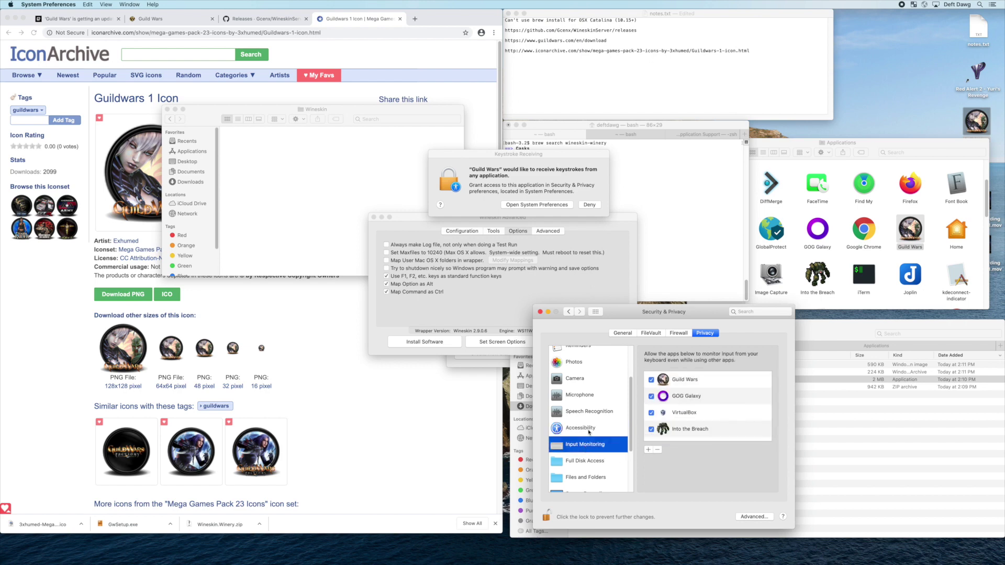
left_click(589, 431)
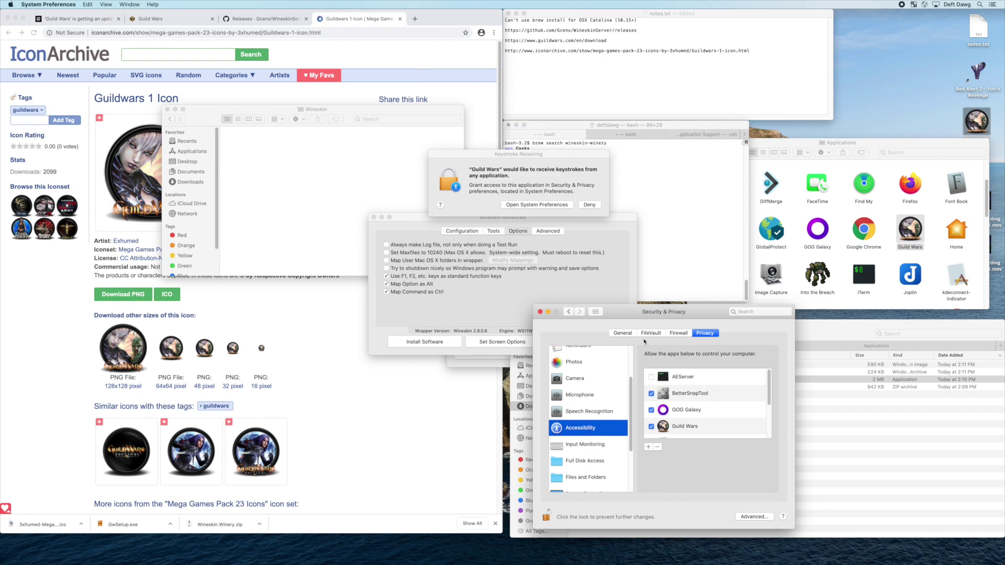
Step: Review the General security settings, then close Security & Privacy
left_click(622, 333)
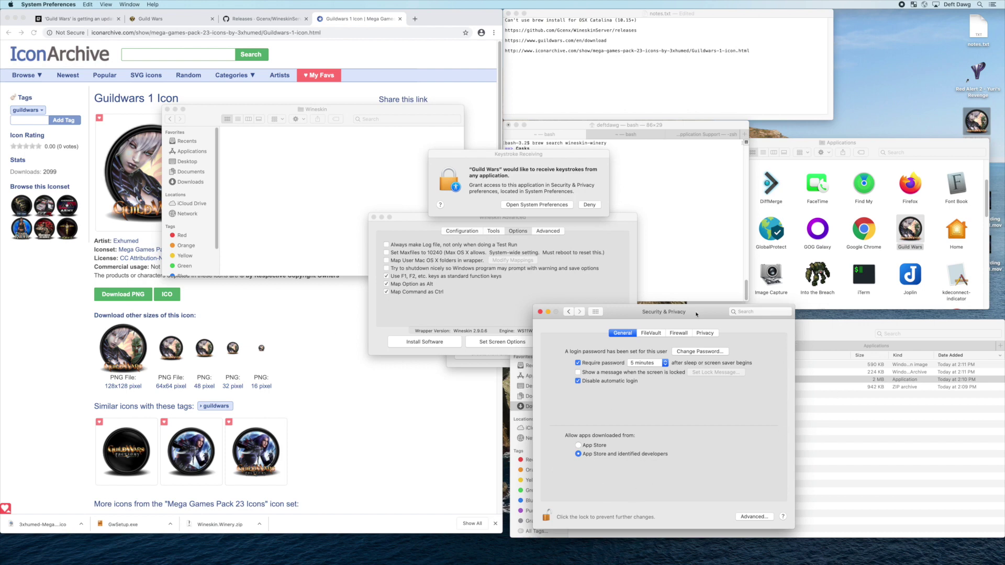
left_click_drag(700, 313, 411, 306)
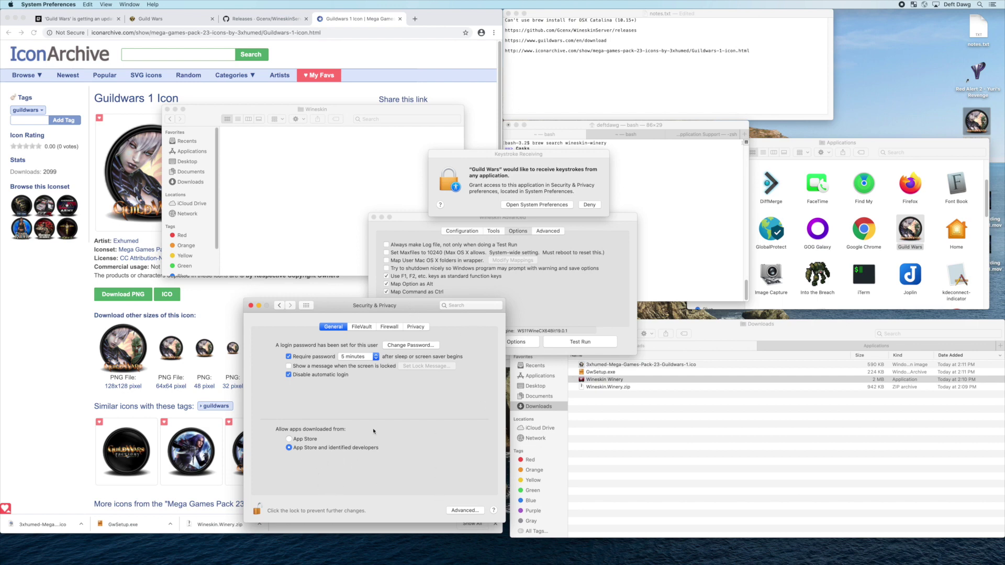
left_click(307, 306)
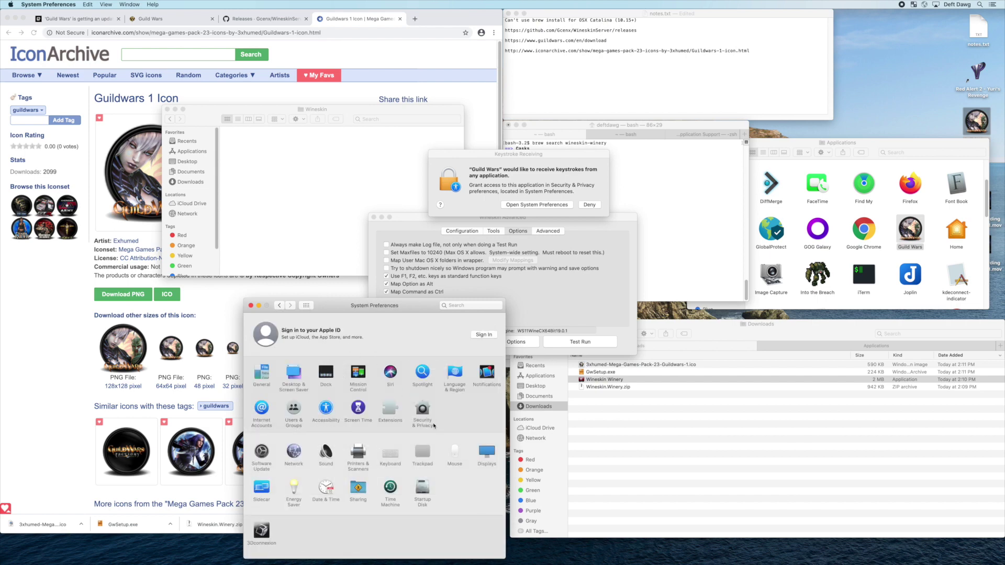
left_click(427, 417)
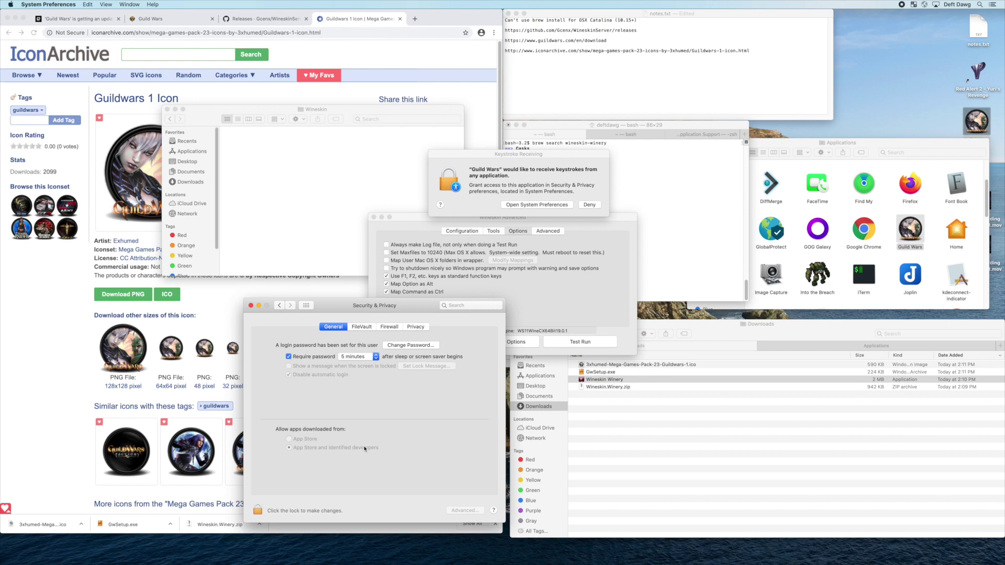
left_click(250, 305)
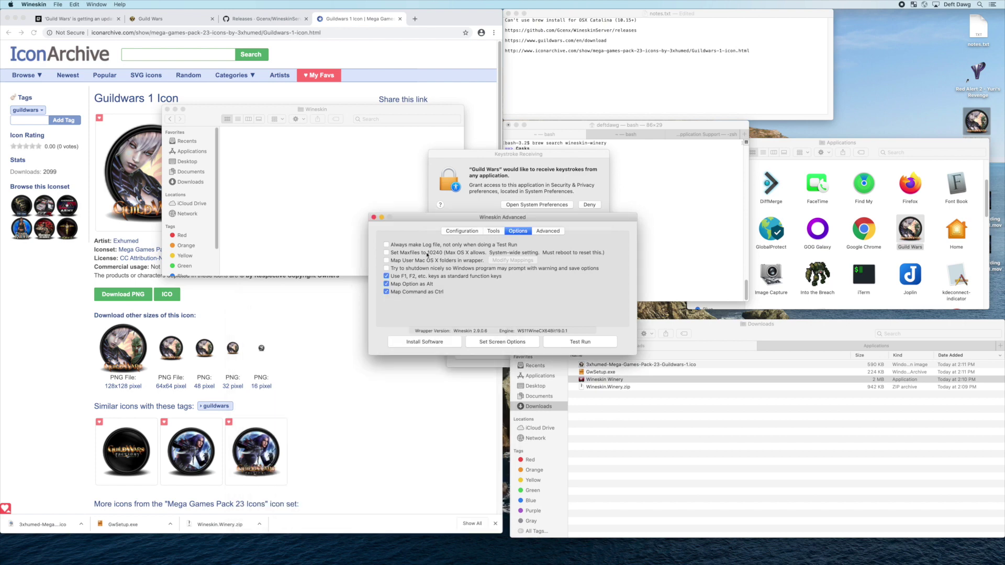
Step: Close Wineskin Advanced and show the Guild Wars app's package contents
left_click(374, 218)
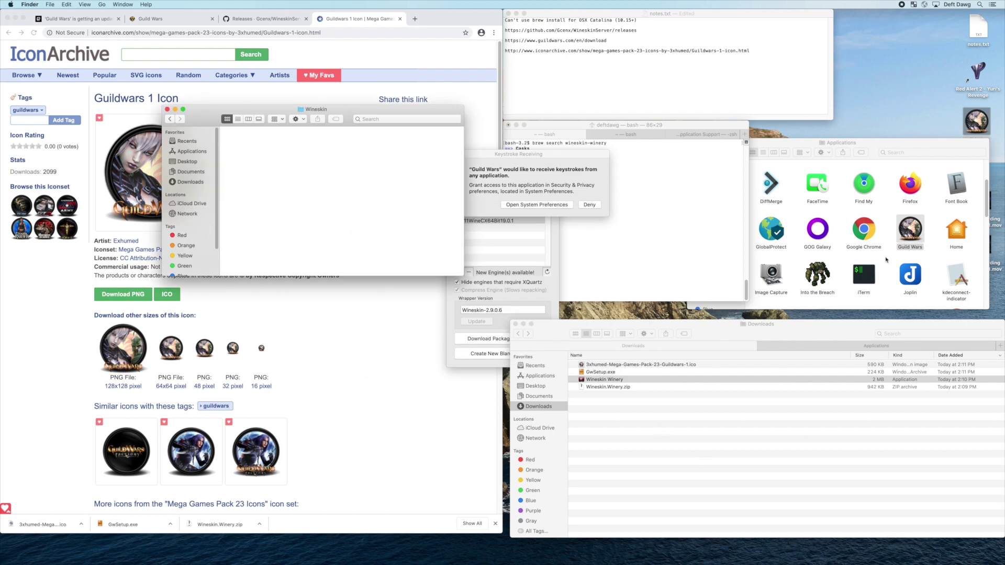
left_click(907, 235)
right_click(909, 233)
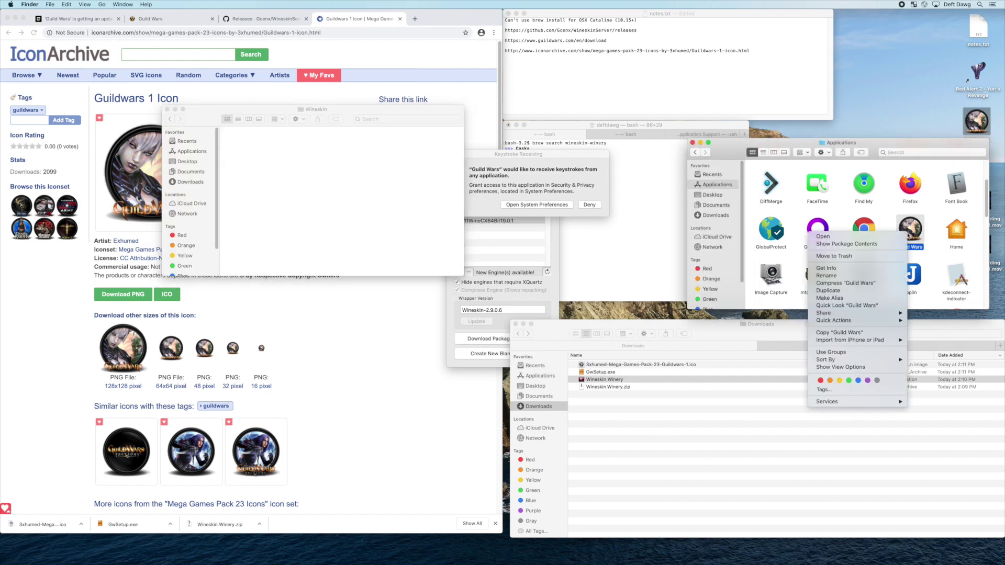
left_click(894, 245)
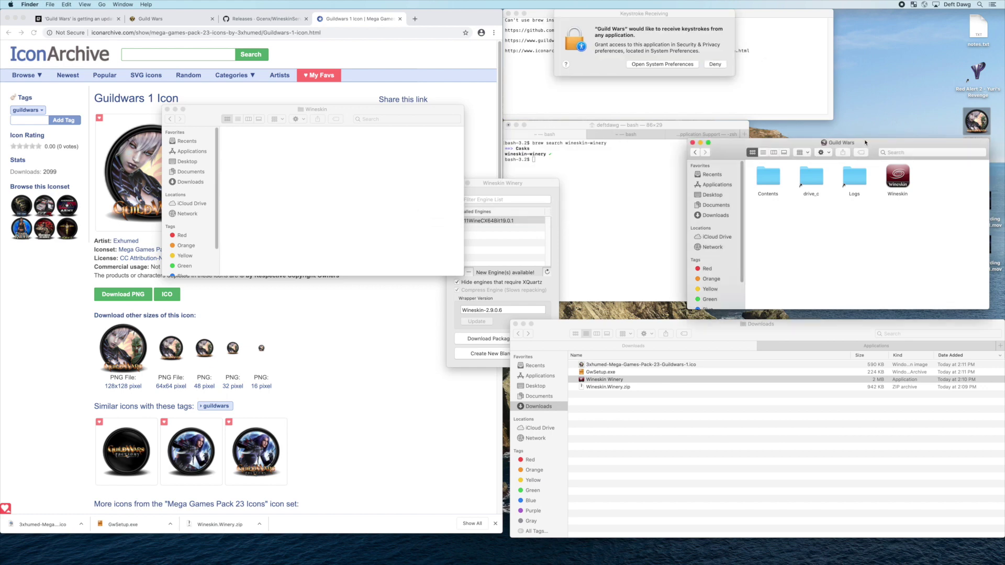
Step: Centre the package window, then launch and quit the wrapper's Wineskin app
left_click_drag(864, 142, 593, 184)
double_click(625, 218)
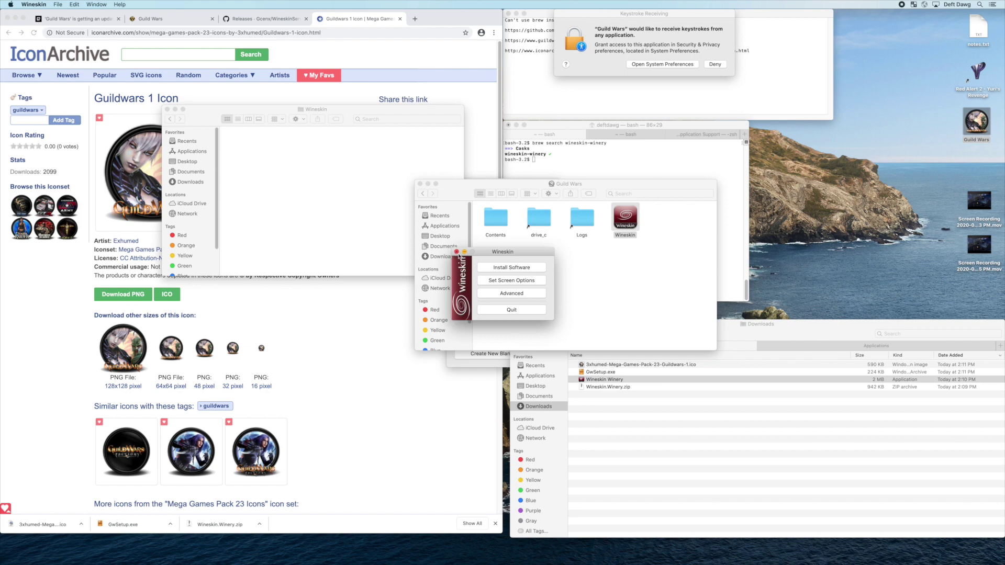
left_click(458, 253)
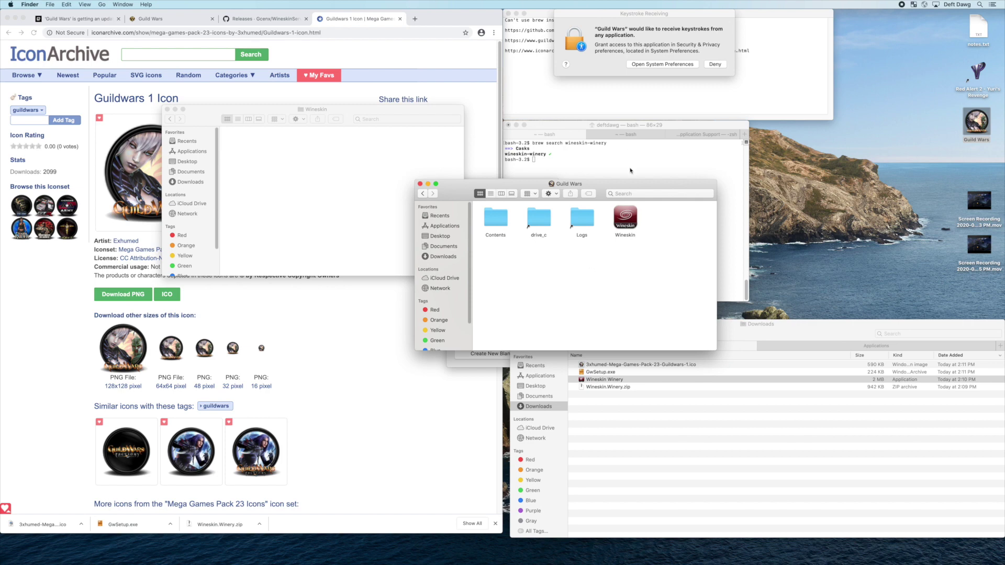
mouse_move(628, 184)
left_mouse_down()
mouse_move(815, 157)
mouse_move(911, 156)
left_mouse_up()
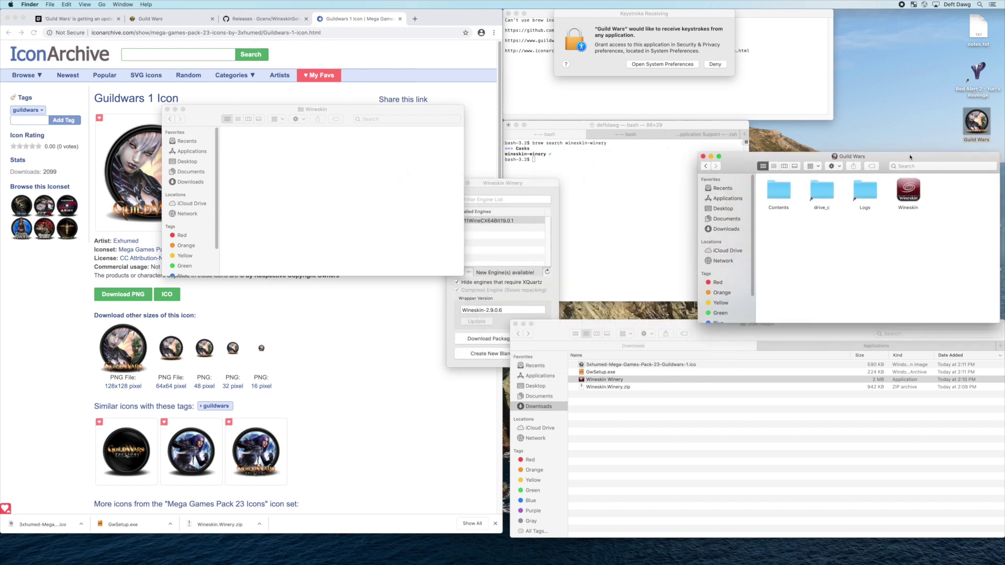